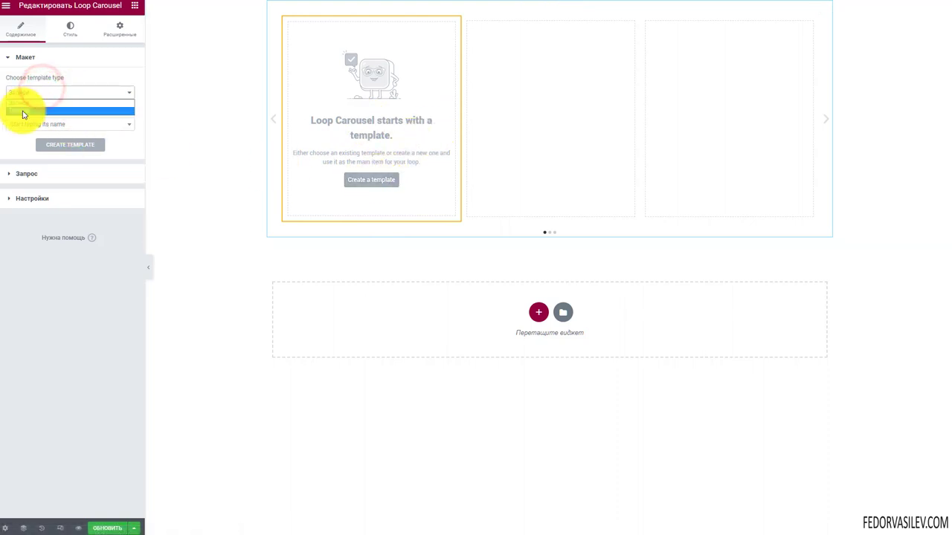
- Examine the Loop Carousel's available template types, its query options and its autoplay and scroll settings
{"action": "left_click", "coordinate": [78, 79]}
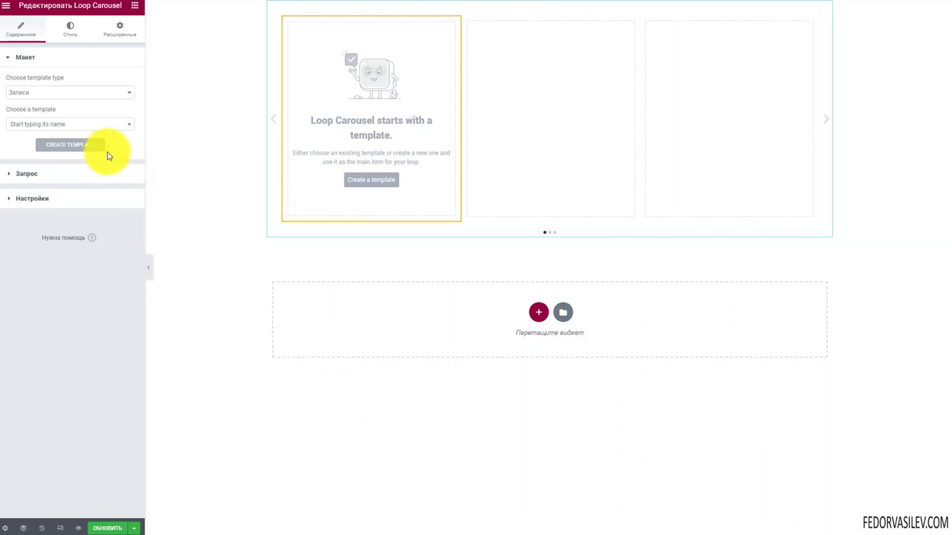
{"action": "left_click", "coordinate": [54, 93]}
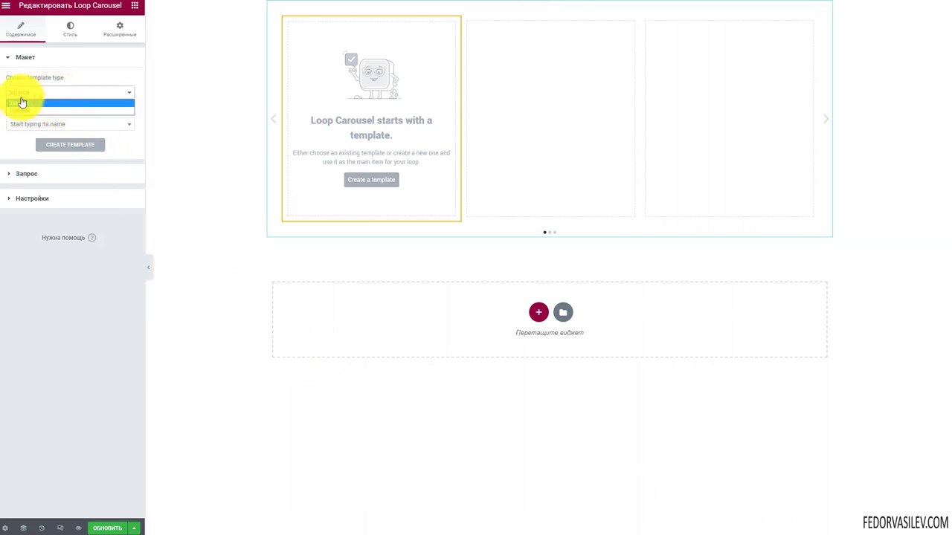
{"action": "left_click", "coordinate": [86, 79]}
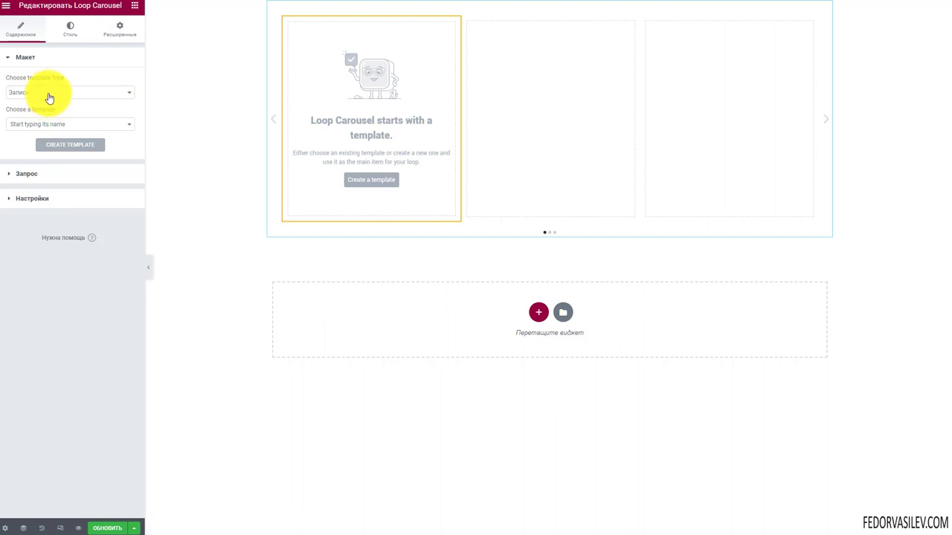
{"action": "left_click", "coordinate": [47, 89]}
{"action": "left_click", "coordinate": [79, 79]}
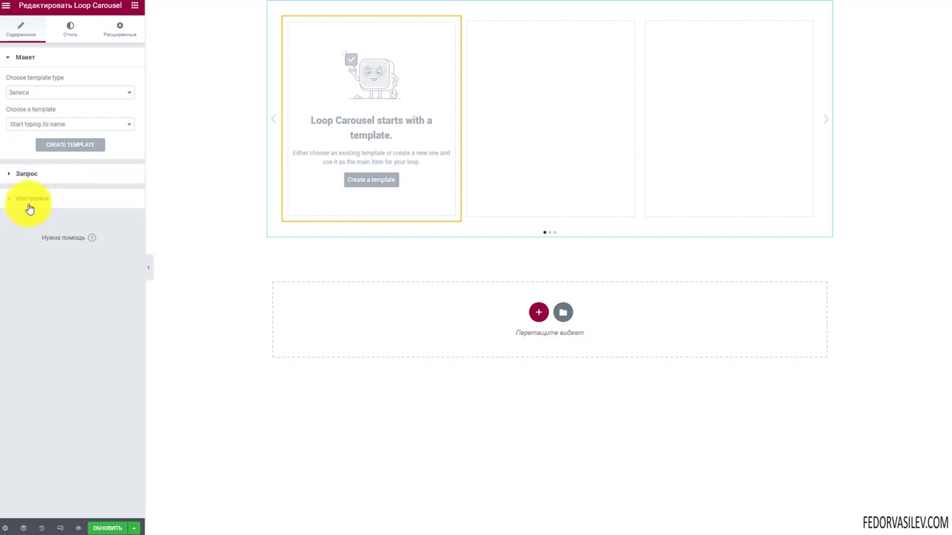
{"action": "left_click", "coordinate": [29, 174]}
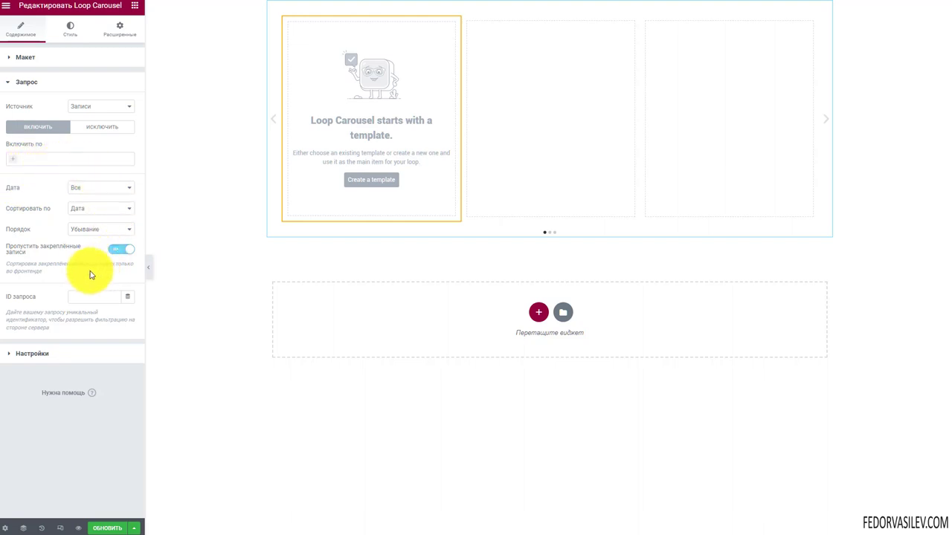
{"action": "left_click", "coordinate": [38, 355]}
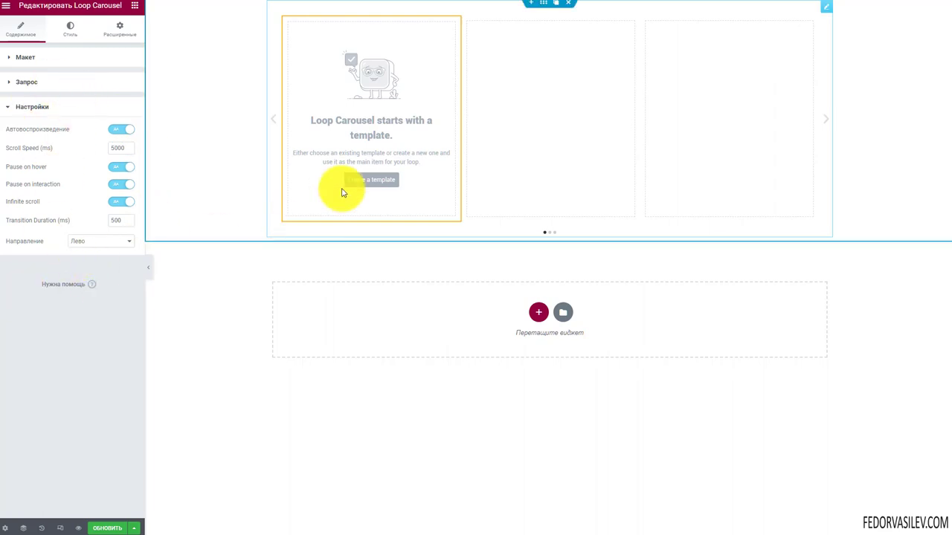
- Create a new loop item template for the carousel, saving the page changes, and place a container in it
{"action": "left_click", "coordinate": [369, 183]}
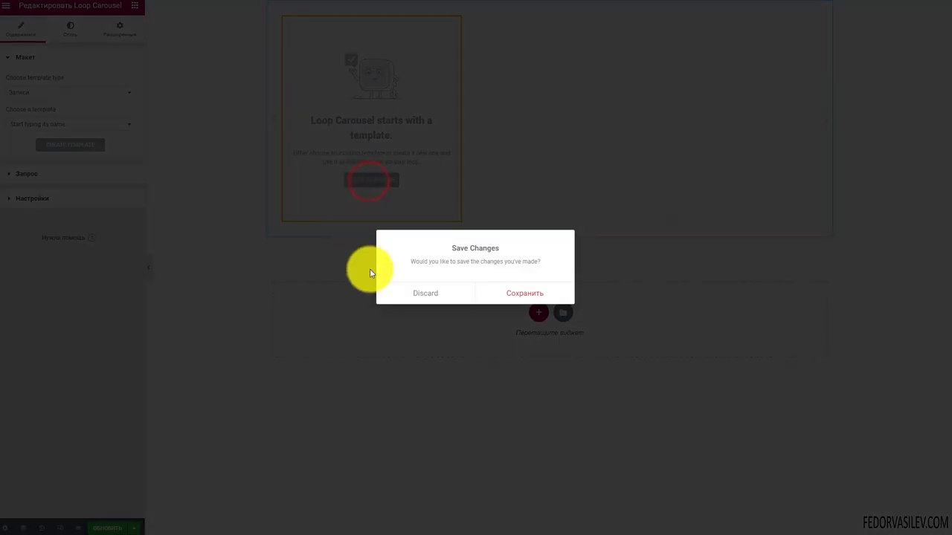
{"action": "left_click", "coordinate": [517, 294]}
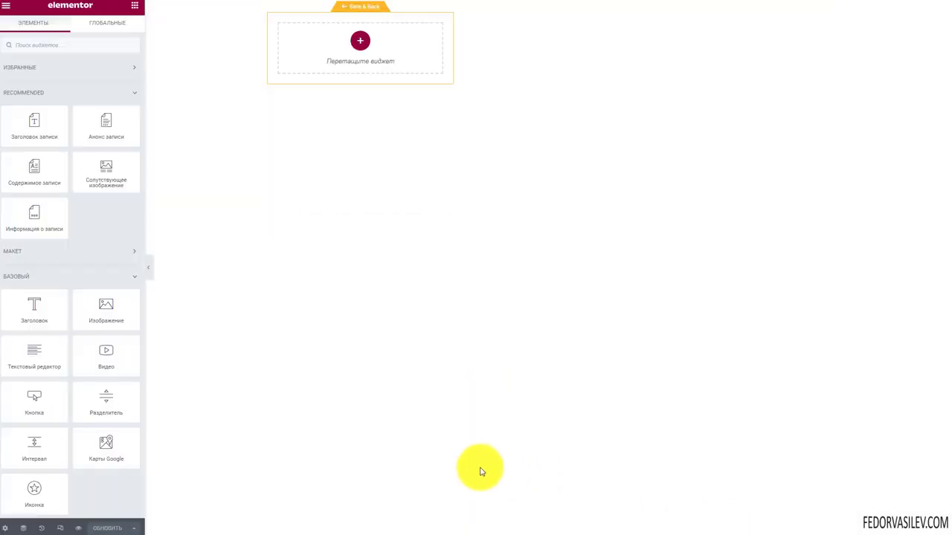
{"action": "left_click", "coordinate": [12, 168]}
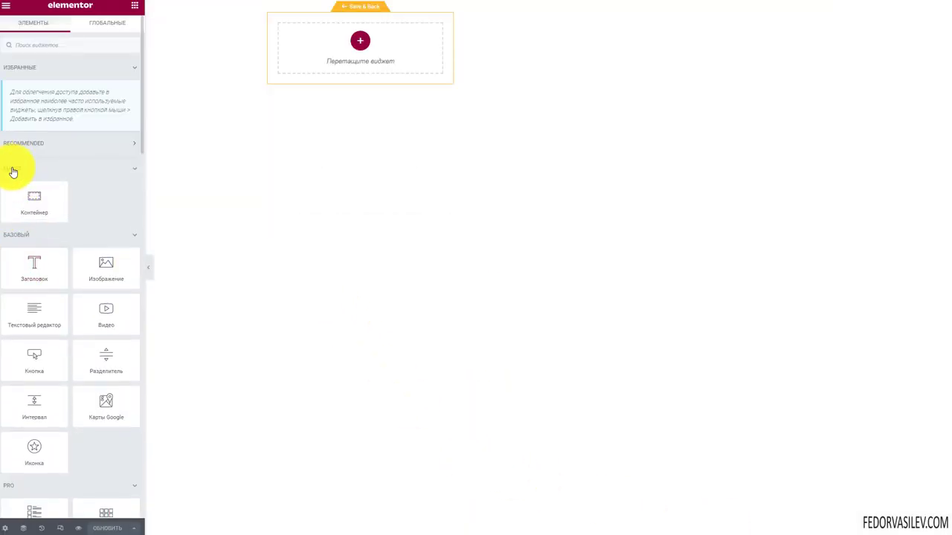
{"action": "left_click_drag", "start_coordinate": [25, 217], "coordinate": [358, 53]}
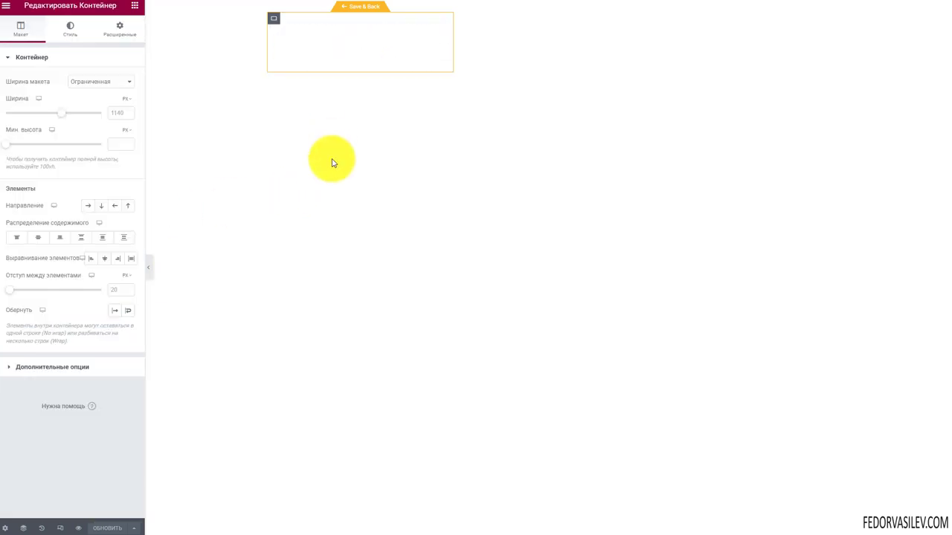
- Add the post title widget (Заголовок записи) to the container and set its text color to black
{"action": "left_click", "coordinate": [359, 43]}
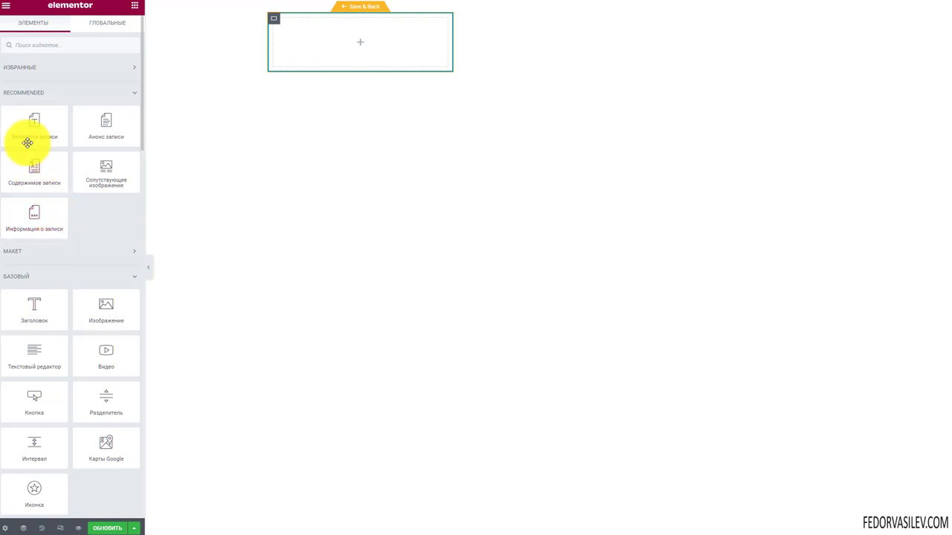
{"action": "left_click_drag", "start_coordinate": [35, 131], "coordinate": [347, 61]}
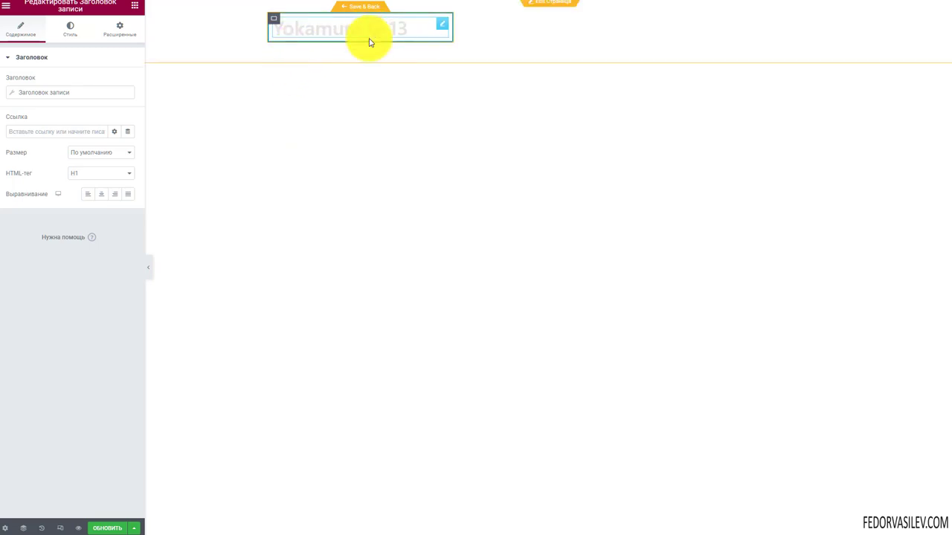
{"action": "left_click", "coordinate": [81, 27]}
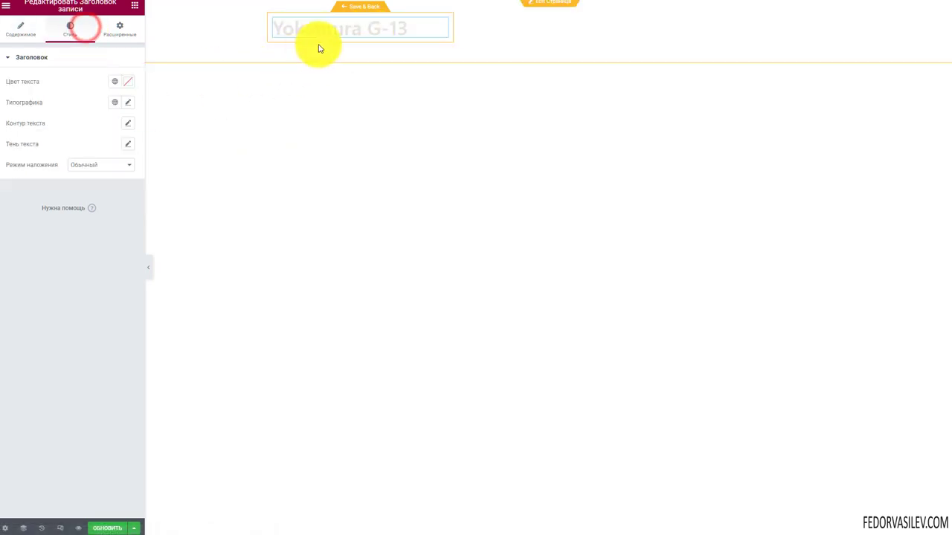
{"action": "left_click", "coordinate": [129, 81]}
{"action": "left_click_drag", "start_coordinate": [91, 147], "coordinate": [0, 205]}
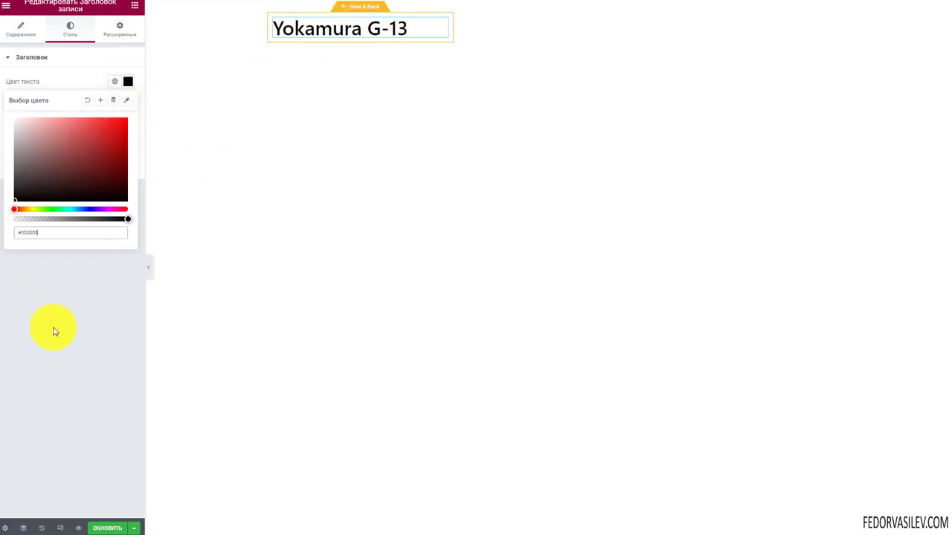
{"action": "left_click", "coordinate": [93, 292]}
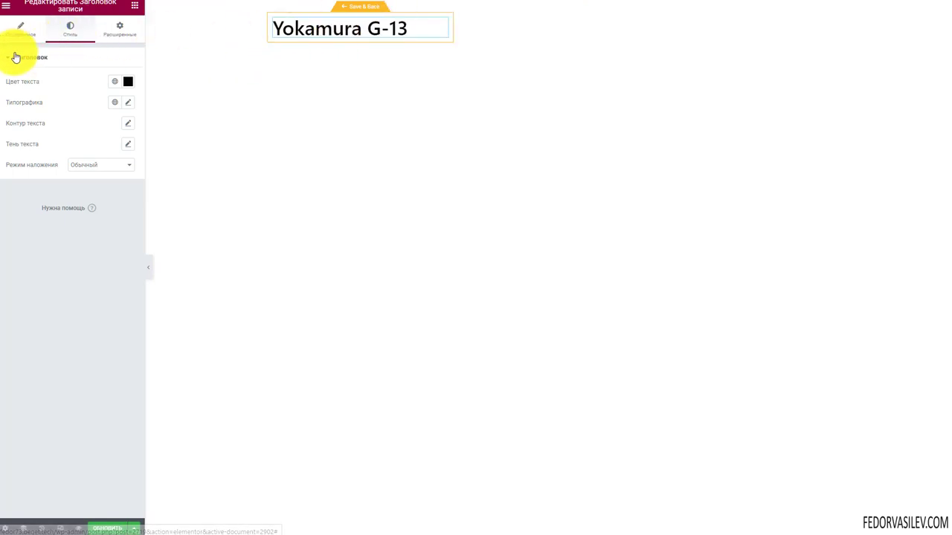
- Add the featured image widget (Сопутствующее изображение) below the post title
{"action": "left_click", "coordinate": [7, 9]}
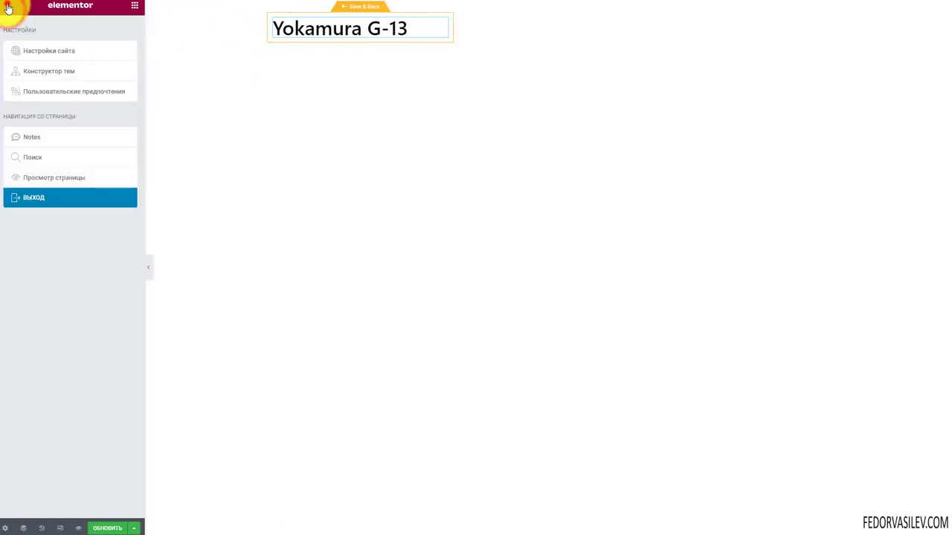
{"action": "left_click", "coordinate": [7, 10]}
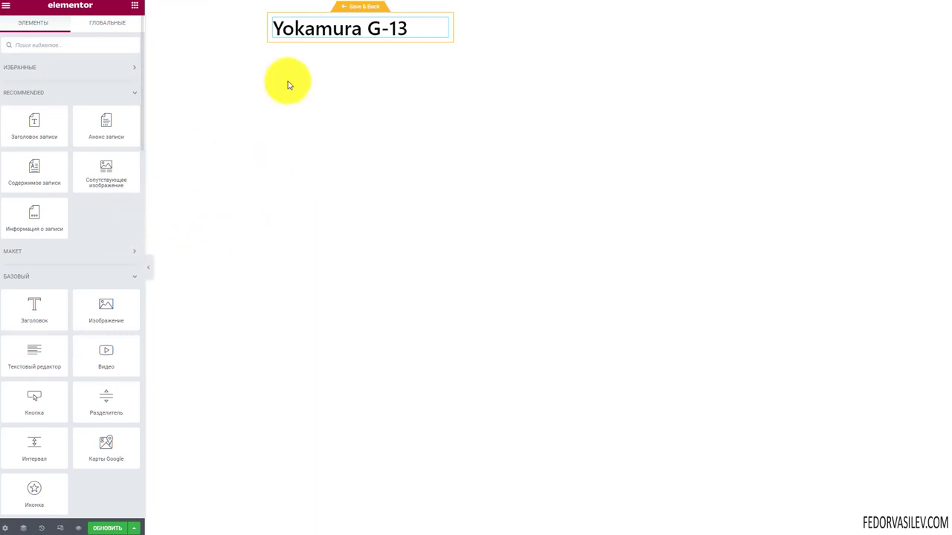
{"action": "left_click_drag", "start_coordinate": [99, 175], "coordinate": [320, 39]}
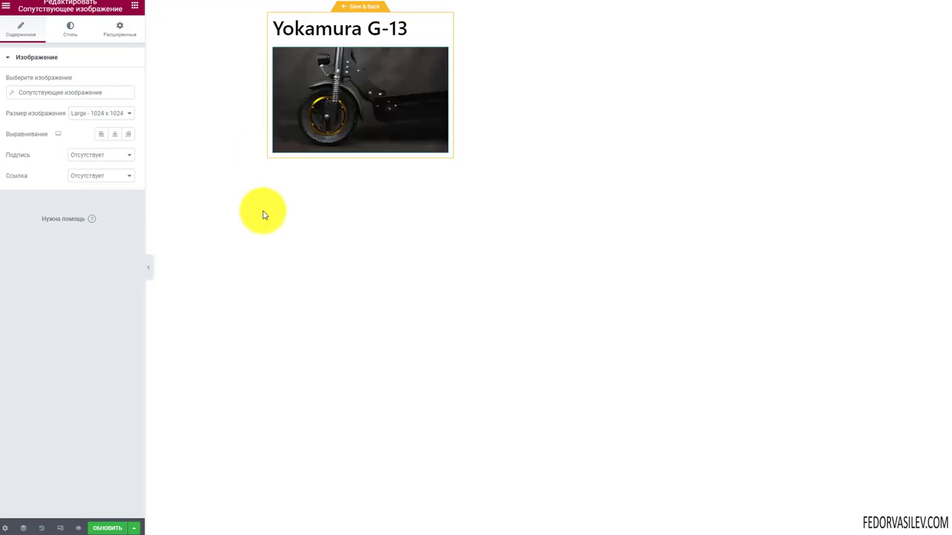
- Add the post excerpt (Анонс записи) below the image with black text, and insert post info (Информация о записи) between them
{"action": "left_click", "coordinate": [8, 11]}
{"action": "left_click", "coordinate": [6, 9]}
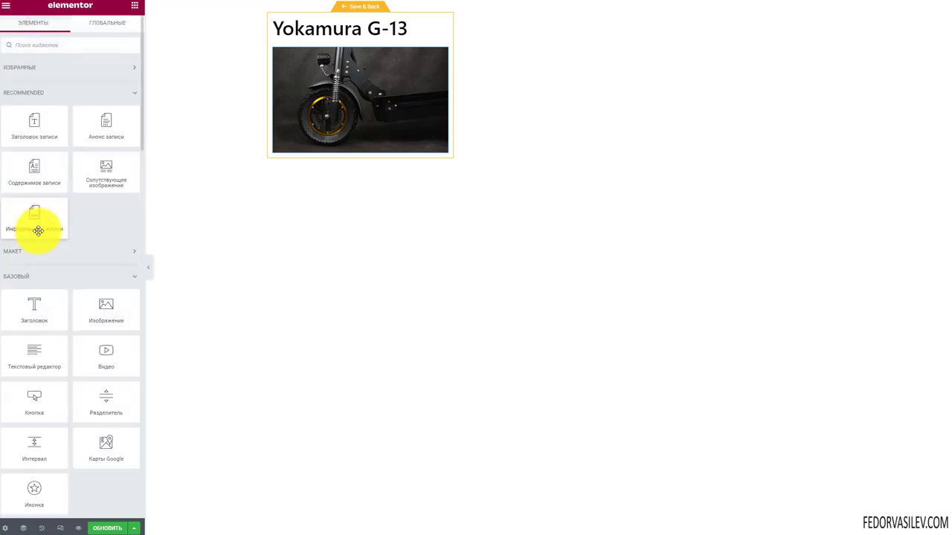
{"action": "left_click_drag", "start_coordinate": [86, 129], "coordinate": [330, 149]}
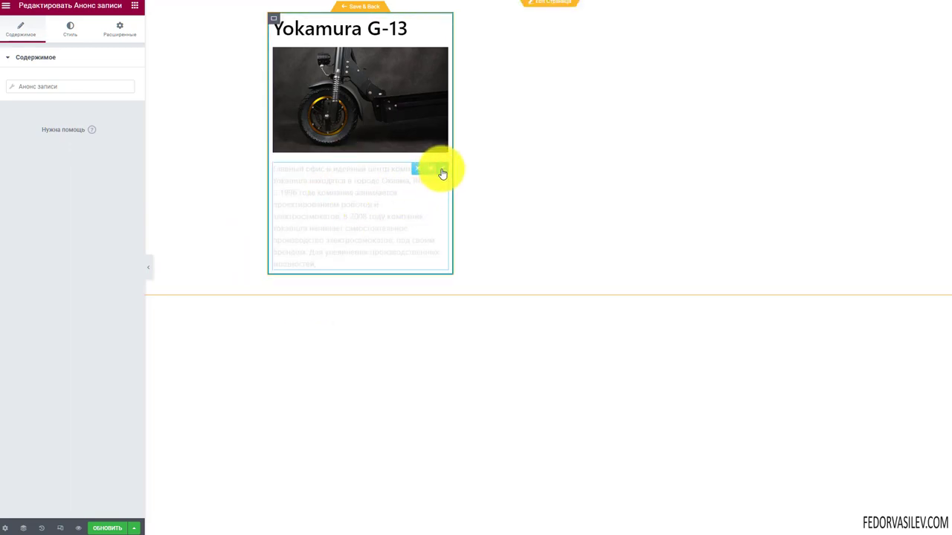
{"action": "left_click", "coordinate": [102, 34]}
{"action": "left_click", "coordinate": [70, 29]}
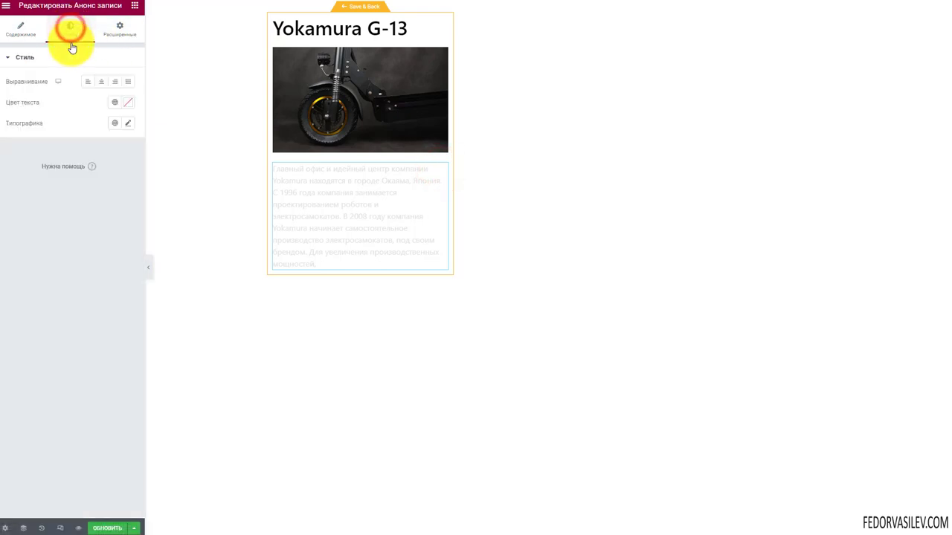
{"action": "left_click", "coordinate": [128, 101]}
{"action": "left_click_drag", "start_coordinate": [60, 195], "coordinate": [325, 250]}
{"action": "left_click", "coordinate": [230, 312]}
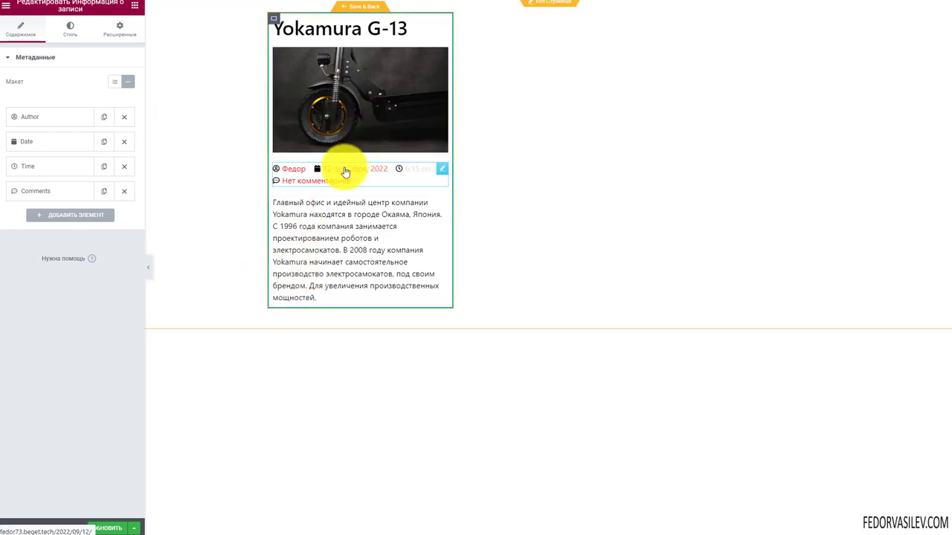
- Save the loop template, return to the page, and set the carousel's outer container to full-width layout
{"action": "left_click", "coordinate": [360, 13]}
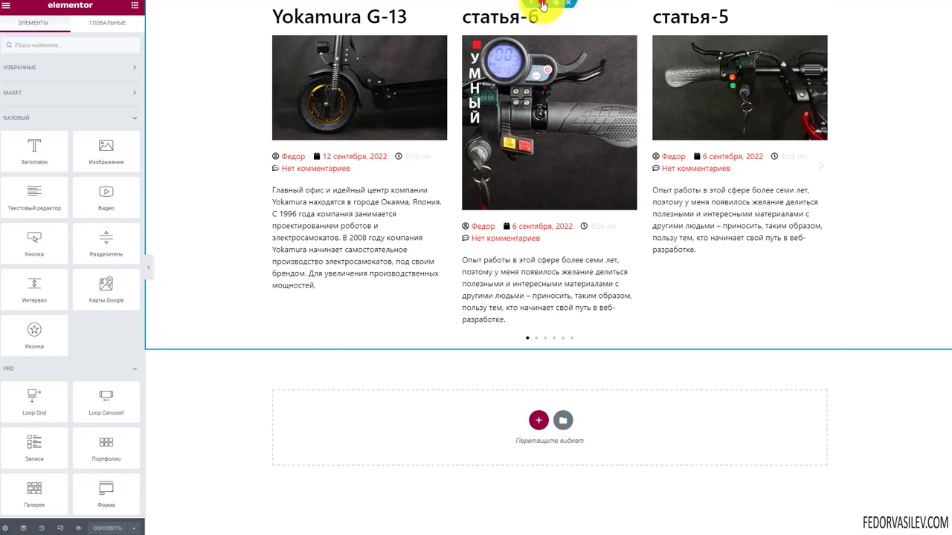
{"action": "left_click", "coordinate": [543, 5]}
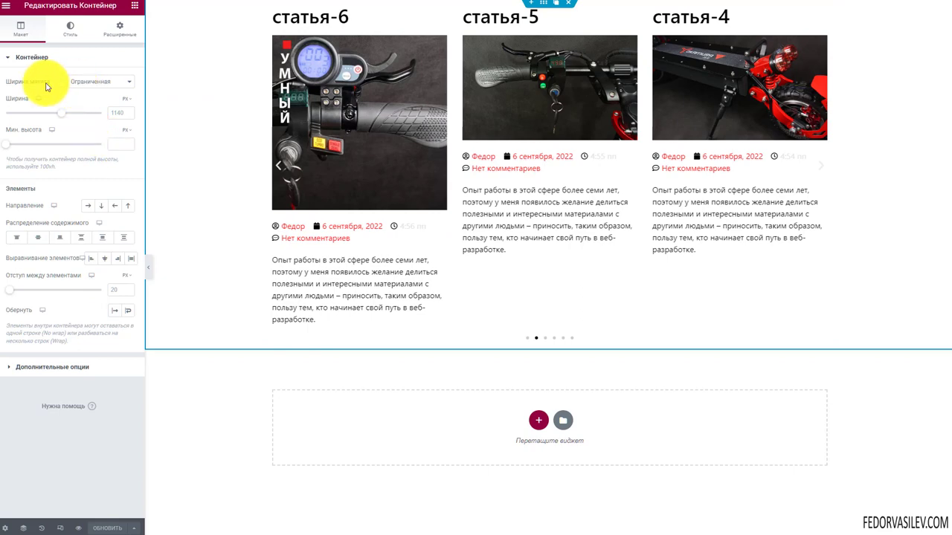
{"action": "left_click", "coordinate": [82, 99]}
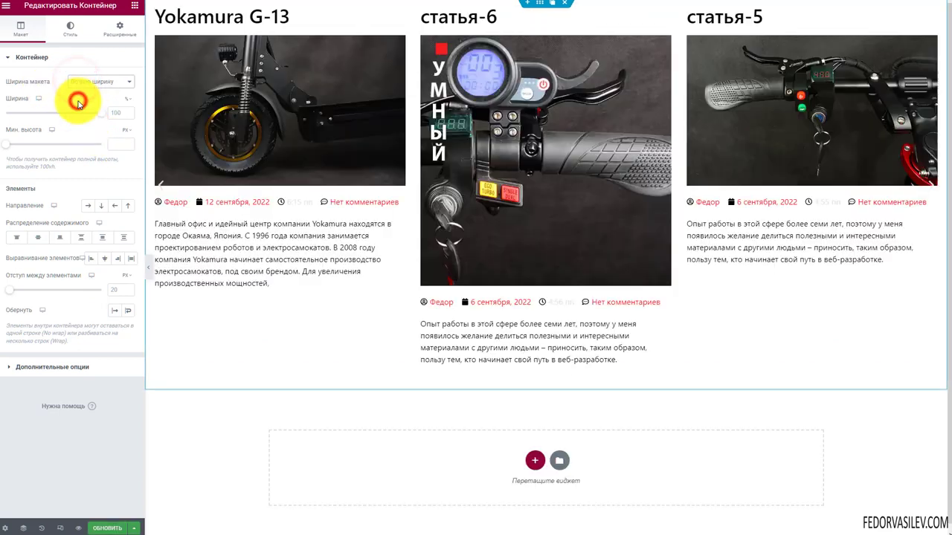
- Try 2 slides to display in the Loop Carousel, and set the number back to 3
{"action": "left_click", "coordinate": [290, 297]}
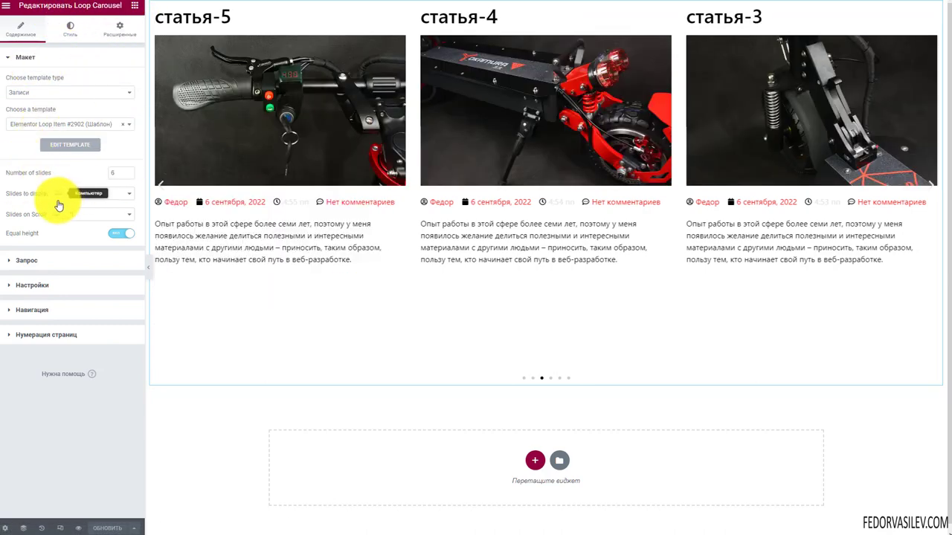
{"action": "left_click", "coordinate": [84, 196]}
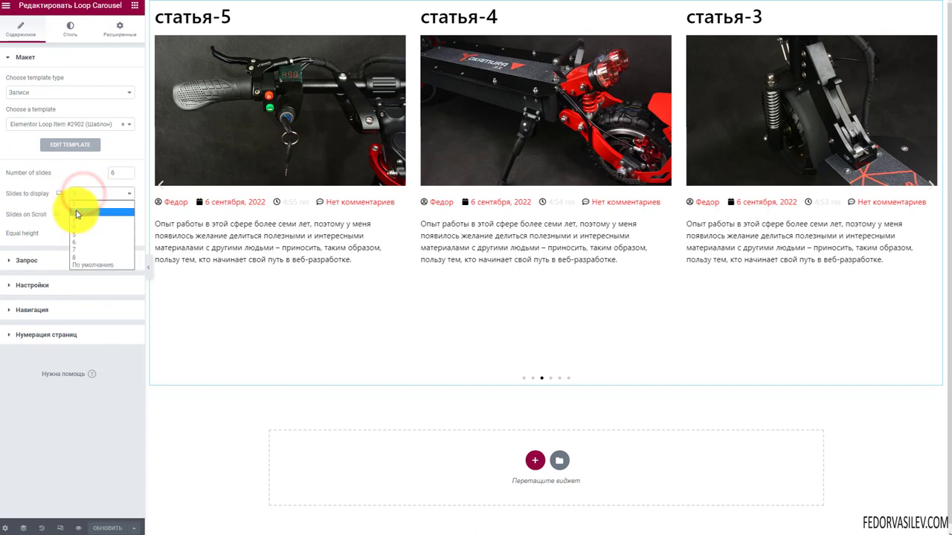
{"action": "left_click", "coordinate": [76, 212]}
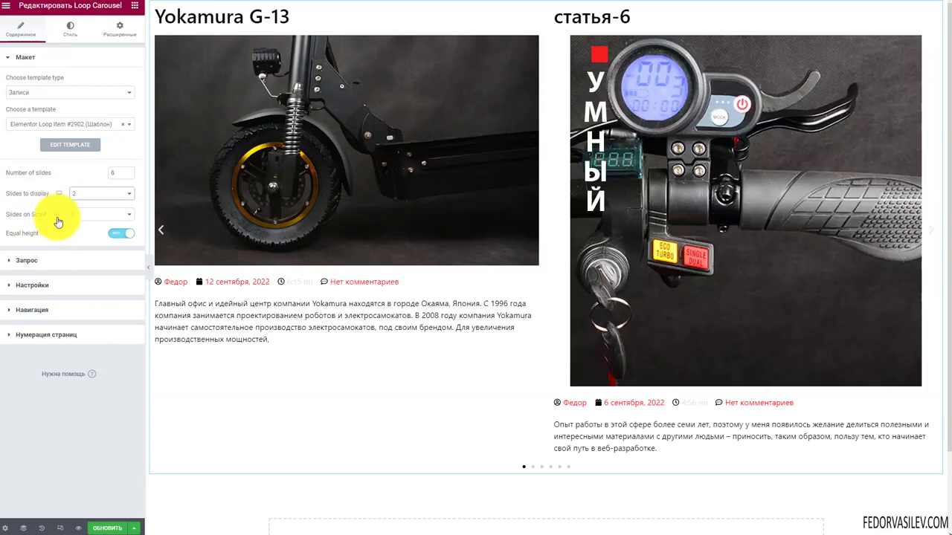
{"action": "left_click", "coordinate": [77, 195]}
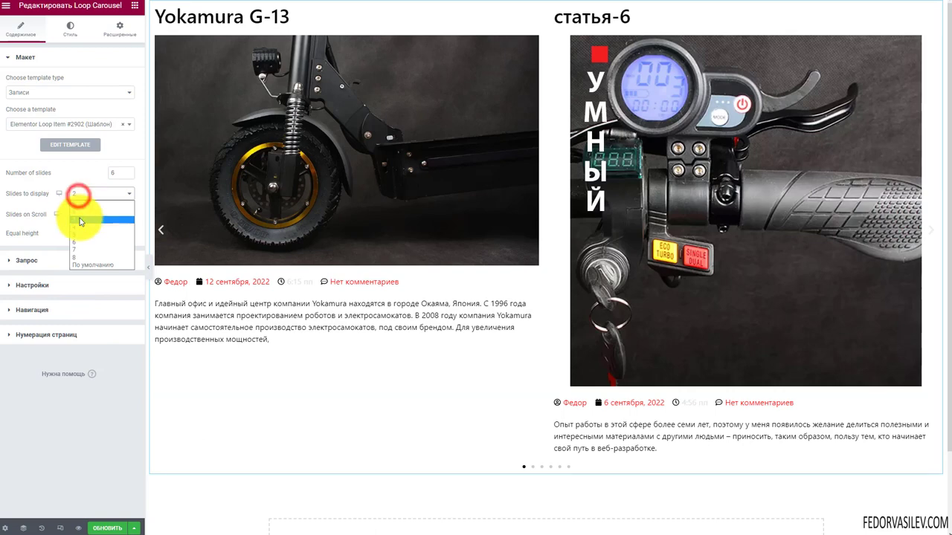
{"action": "left_click", "coordinate": [78, 222]}
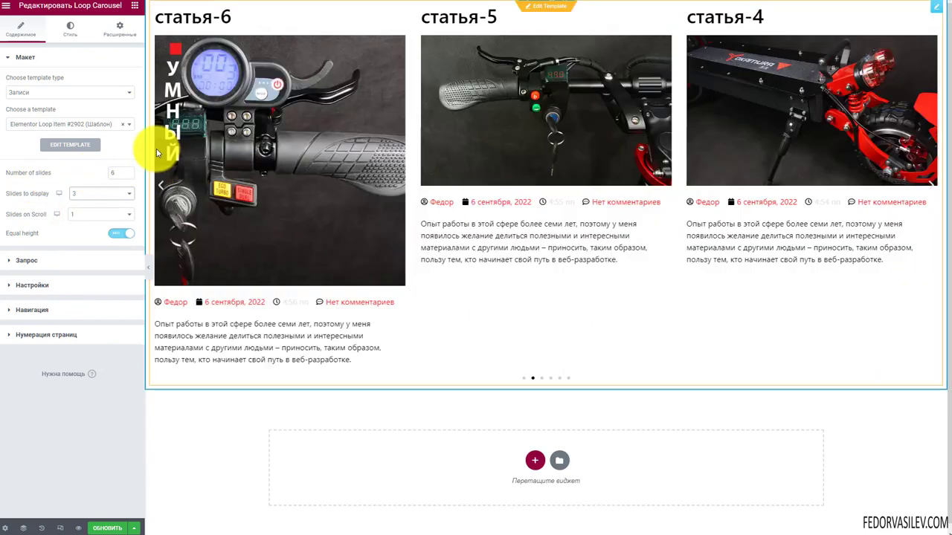
- Move through the carousel slides in both directions to check its navigation arrows
{"action": "left_click", "coordinate": [159, 187]}
{"action": "left_click", "coordinate": [158, 187]}
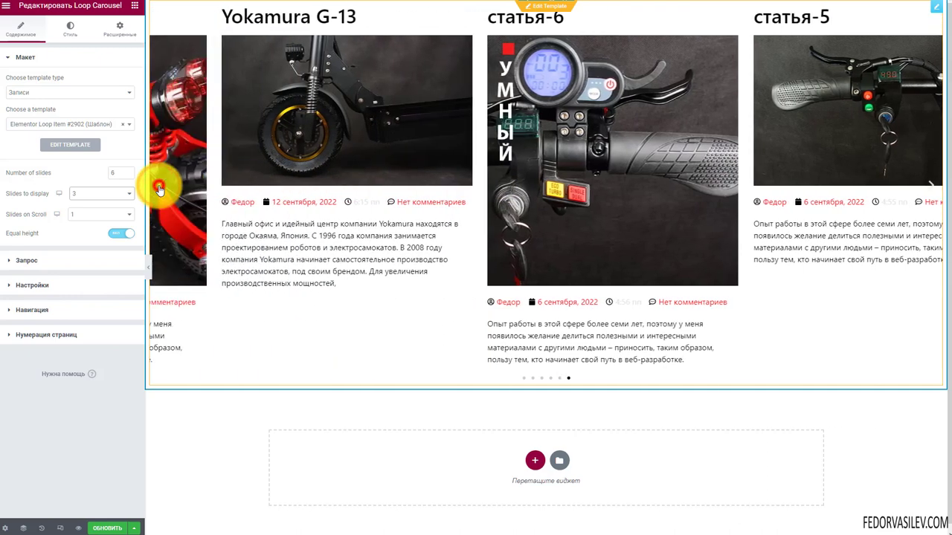
{"action": "left_click", "coordinate": [920, 184]}
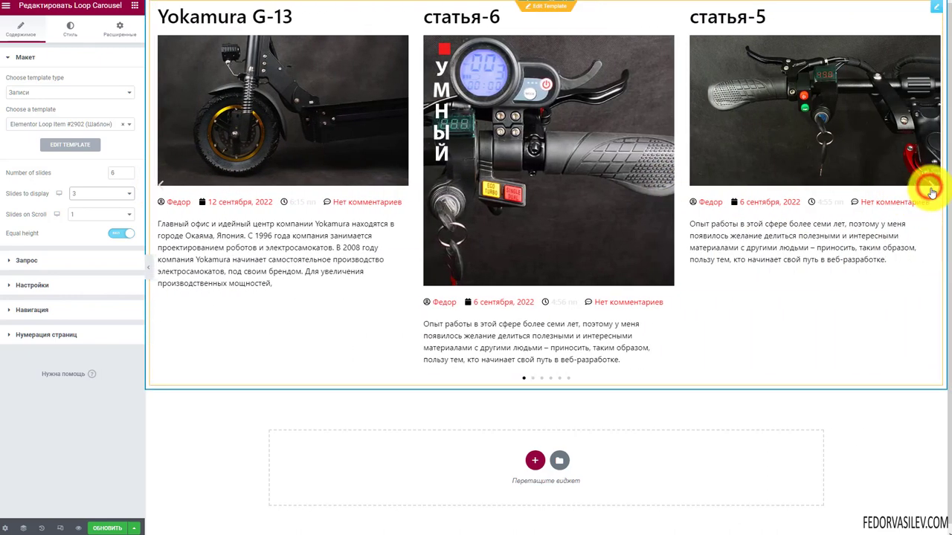
- Set the size of the carousel's navigation arrow icons to 40 px
{"action": "left_click", "coordinate": [70, 28]}
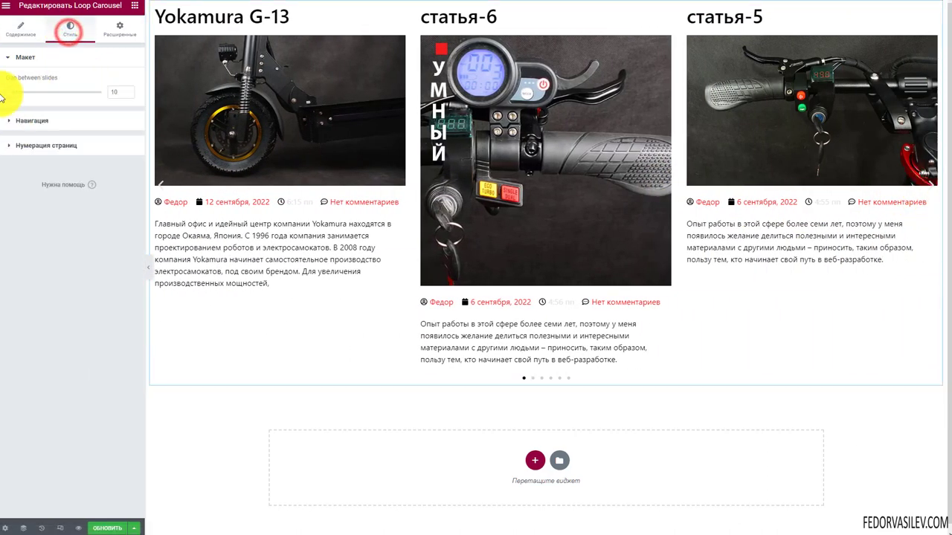
{"action": "left_click", "coordinate": [30, 82]}
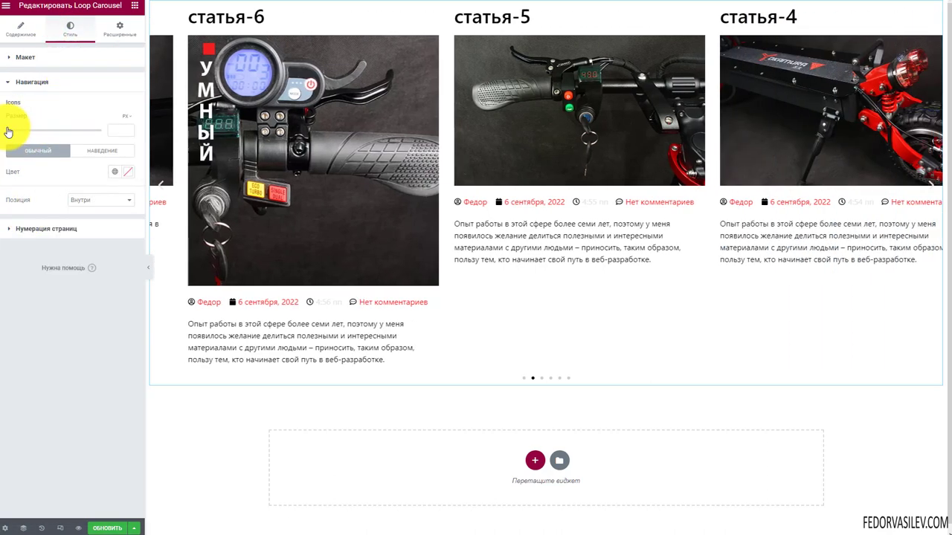
{"action": "left_click_drag", "start_coordinate": [7, 129], "coordinate": [21, 142]}
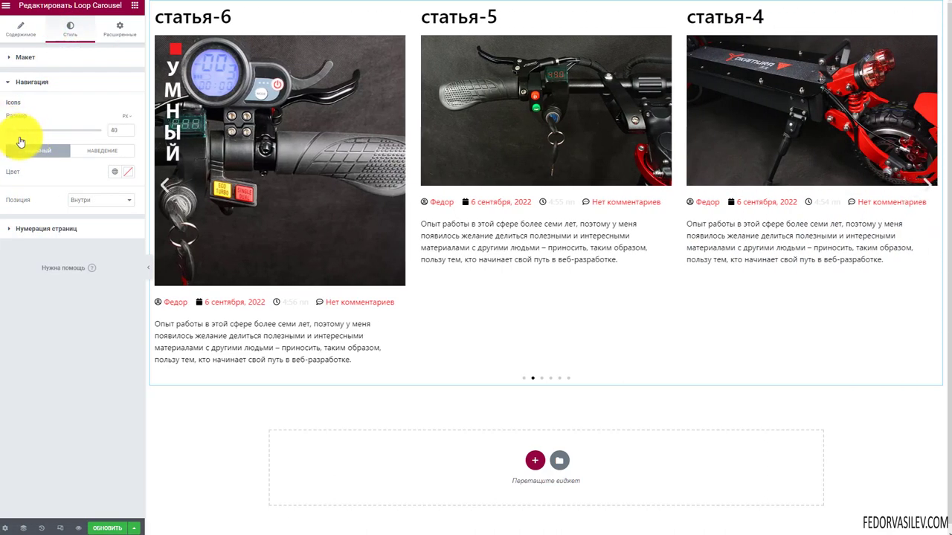
- Color the carousel's navigation arrows red in their normal state and blue #155AC2 on hover
{"action": "left_click", "coordinate": [128, 172]}
{"action": "left_click", "coordinate": [85, 167]}
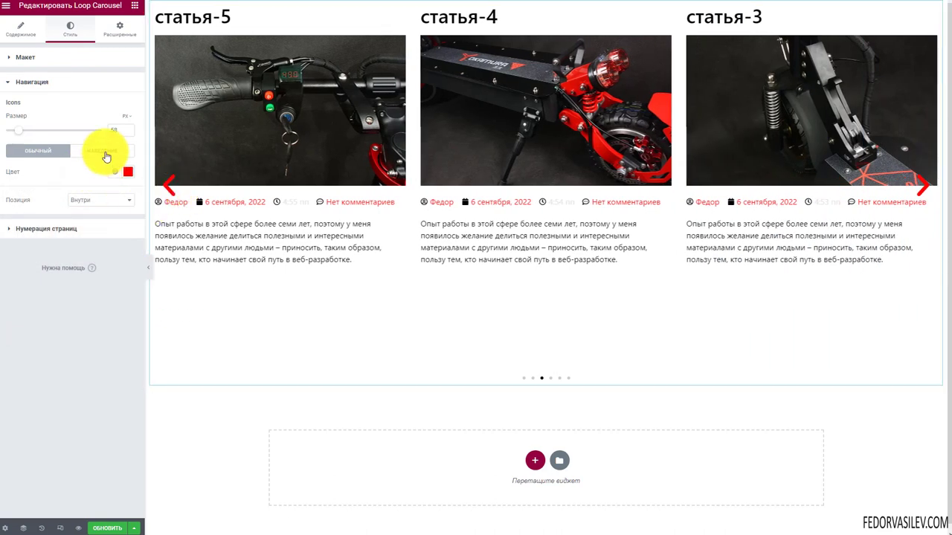
{"action": "left_click", "coordinate": [105, 154]}
{"action": "left_click", "coordinate": [128, 172]}
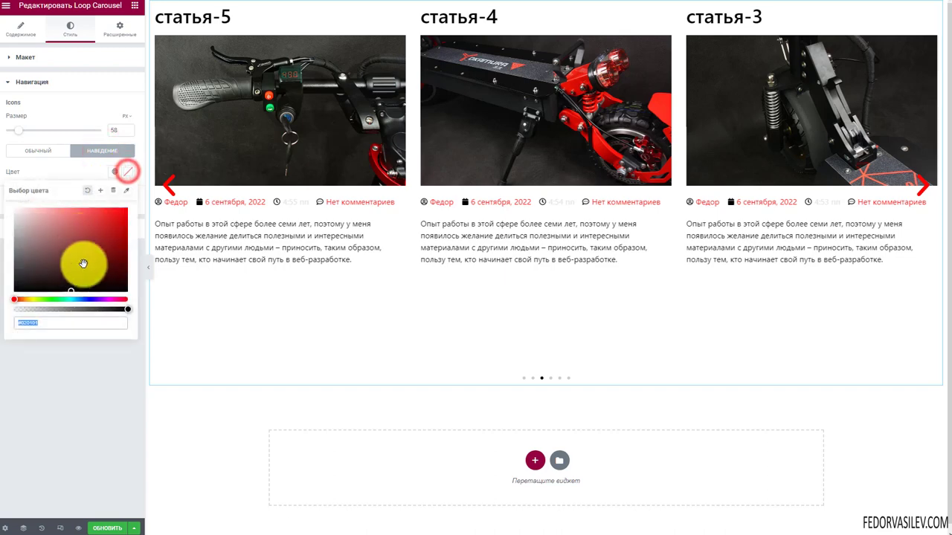
{"action": "left_click", "coordinate": [82, 300]}
{"action": "left_click_drag", "start_coordinate": [85, 260], "coordinate": [114, 228]}
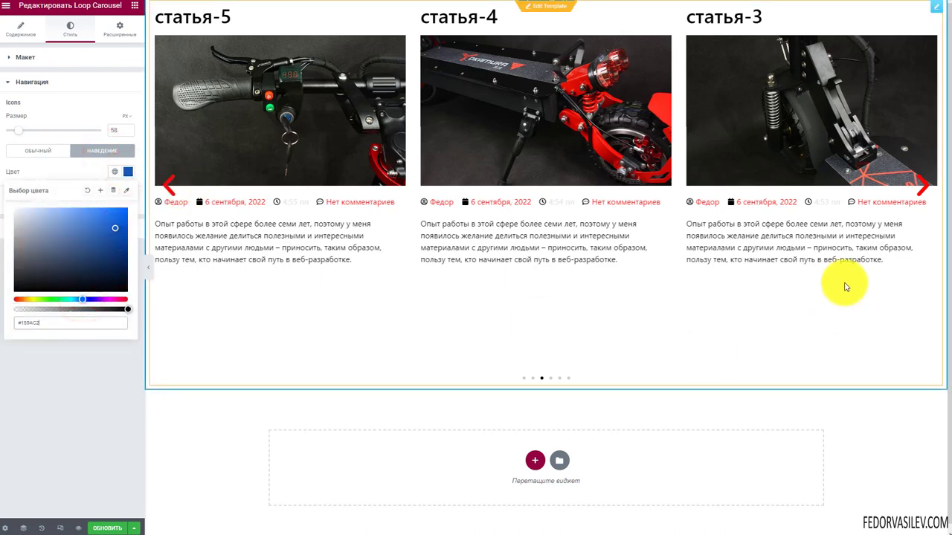
{"action": "left_click", "coordinate": [82, 108]}
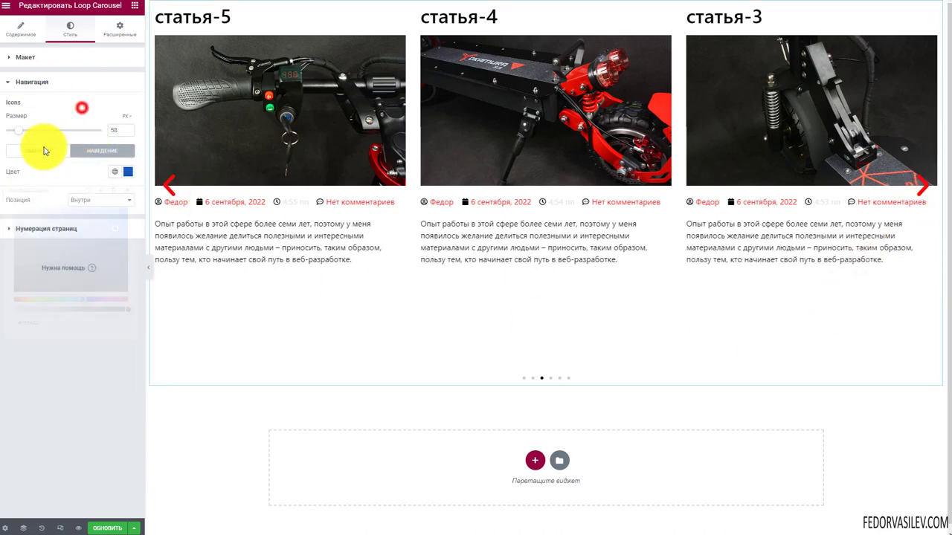
- Preview the carousel at tablet and mobile widths, advance one slide on mobile, and return to the desktop view
{"action": "left_click", "coordinate": [35, 235]}
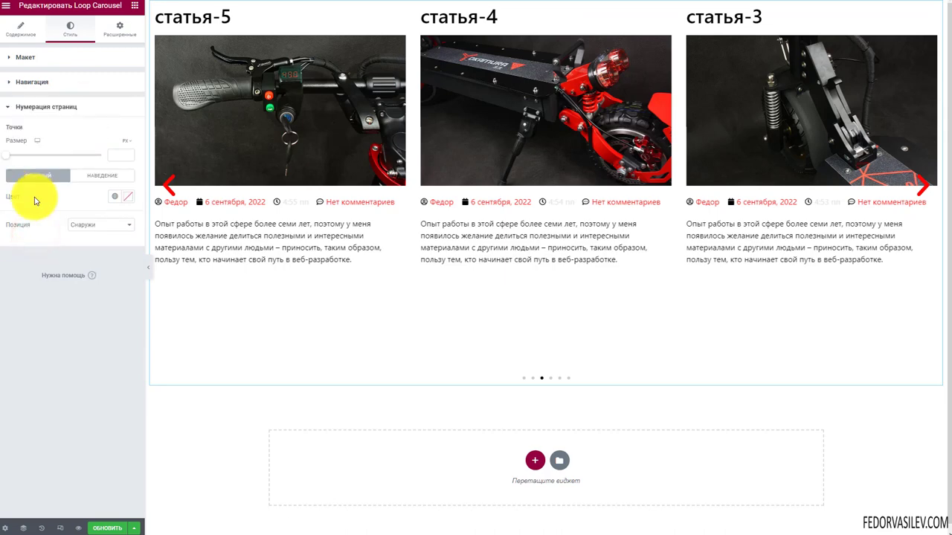
{"action": "left_click", "coordinate": [60, 529]}
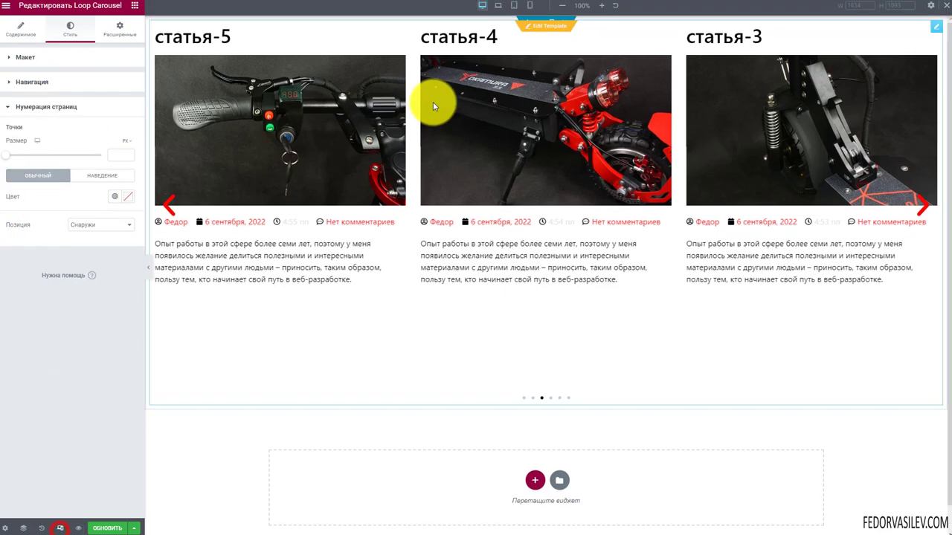
{"action": "left_click", "coordinate": [513, 6]}
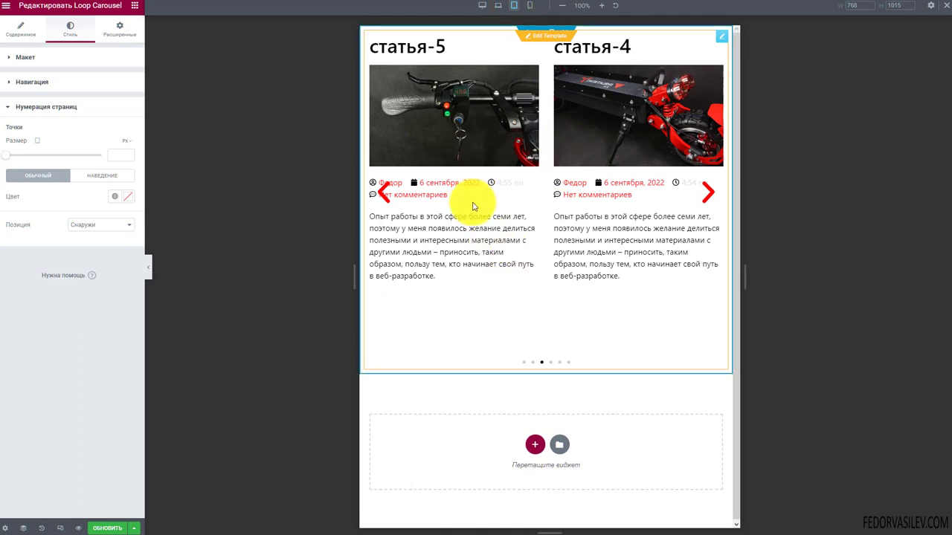
{"action": "left_click", "coordinate": [527, 6]}
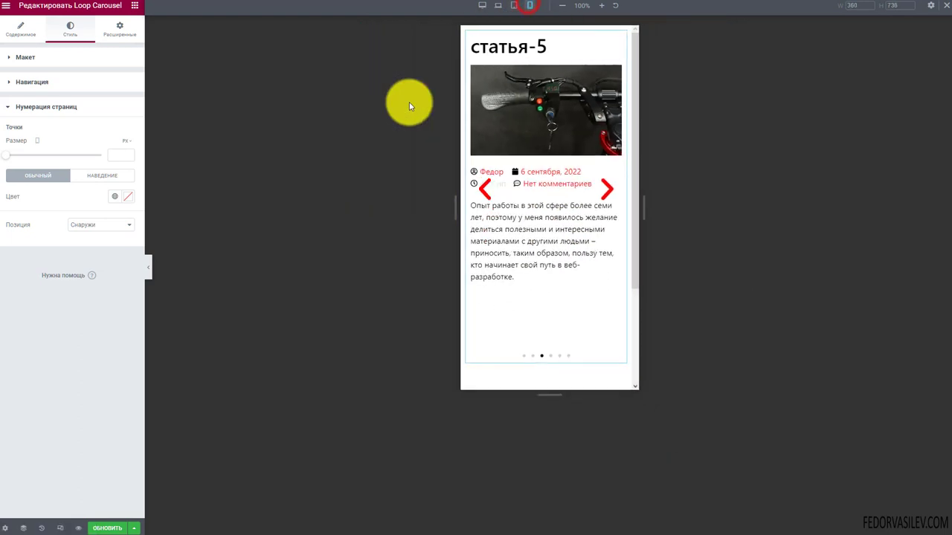
{"action": "left_click", "coordinate": [607, 194]}
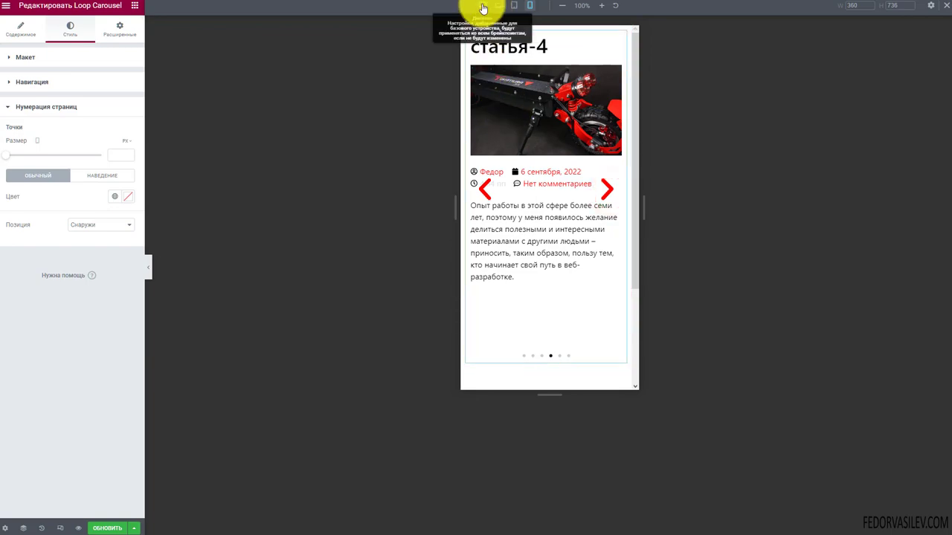
{"action": "left_click", "coordinate": [482, 5]}
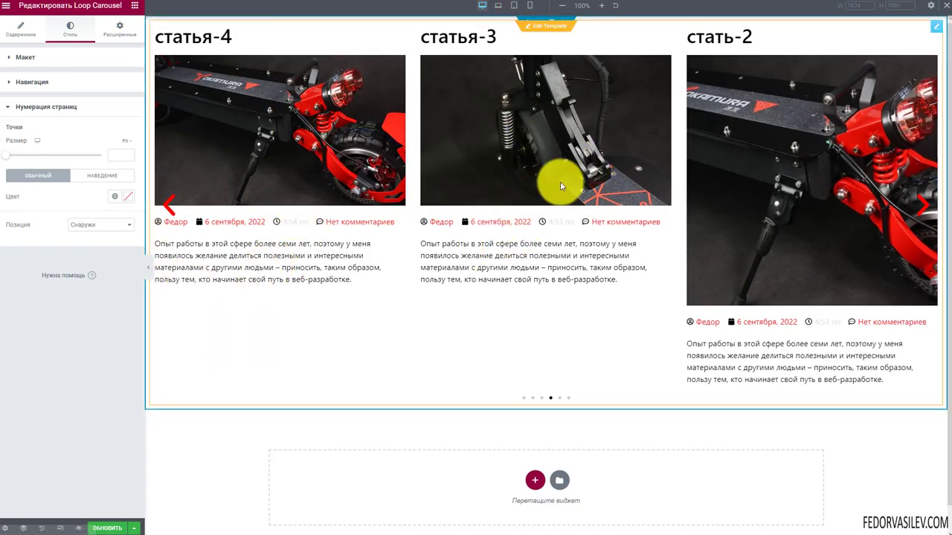
- Try excluding posts by manual selection in the carousel's query, search for "статья", and remove the exclusion rule
{"action": "left_click", "coordinate": [934, 30]}
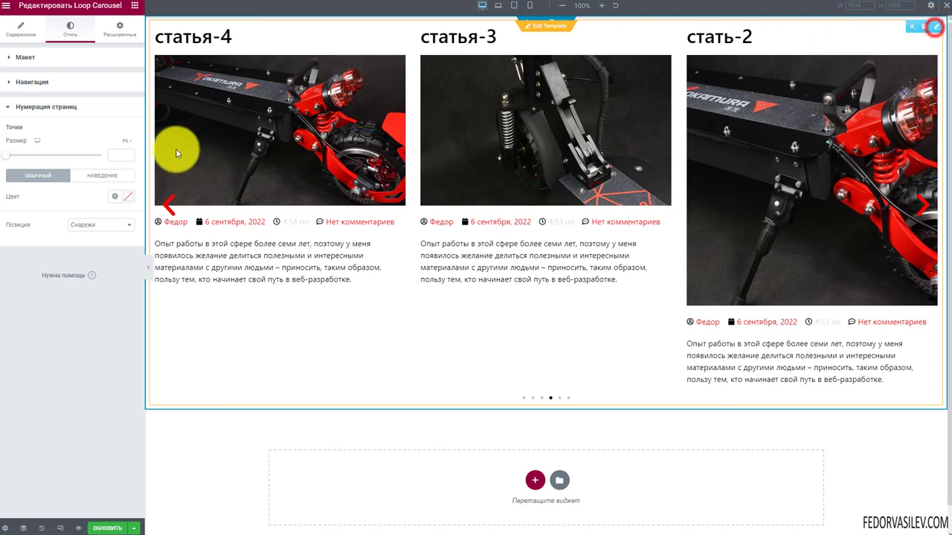
{"action": "left_click", "coordinate": [24, 57]}
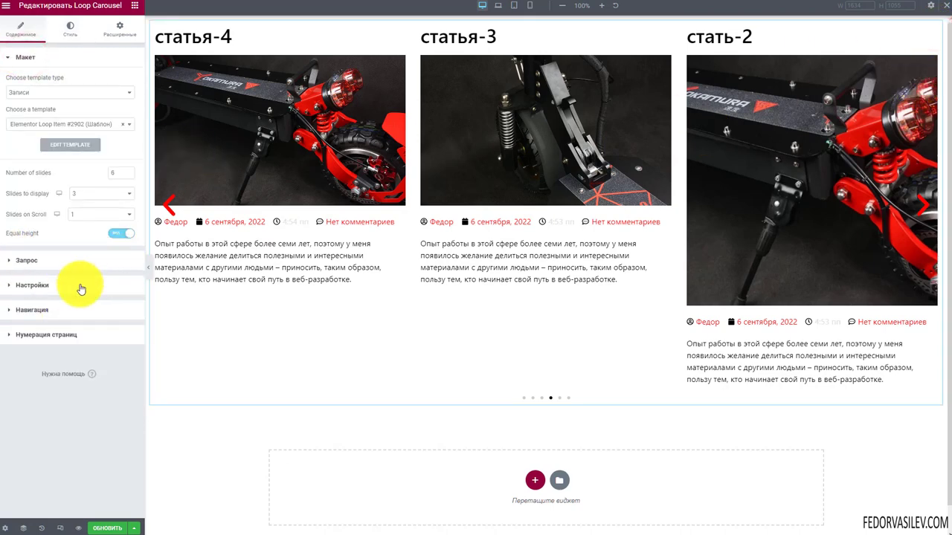
{"action": "left_click", "coordinate": [34, 266]}
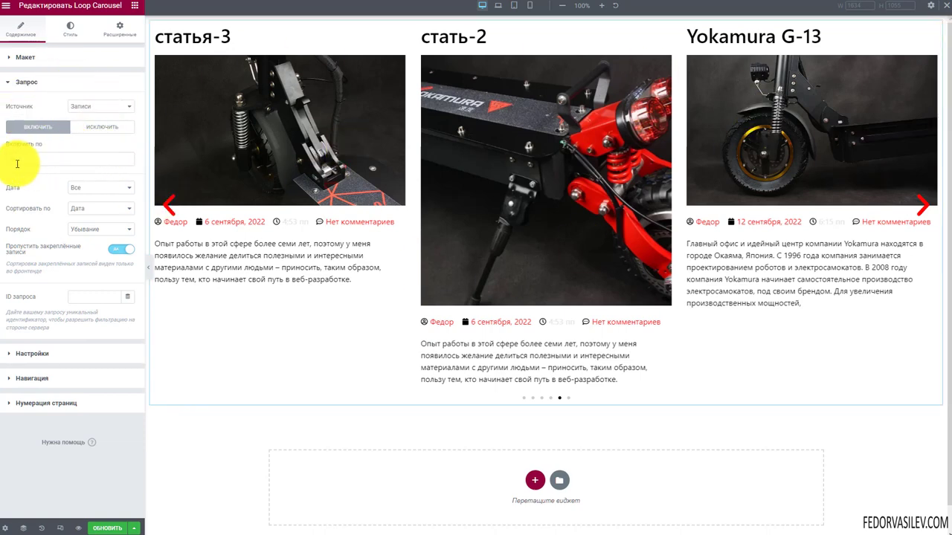
{"action": "left_click", "coordinate": [99, 126]}
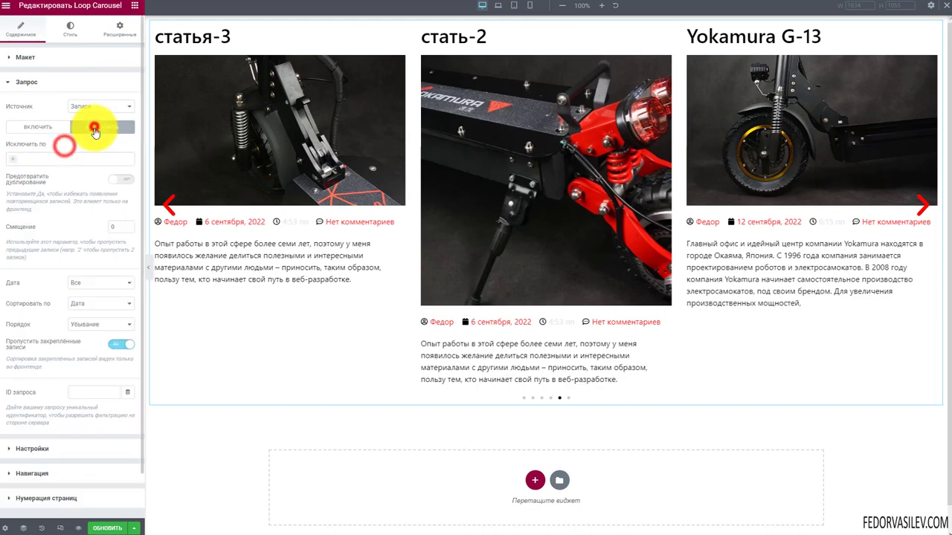
{"action": "left_click", "coordinate": [45, 156]}
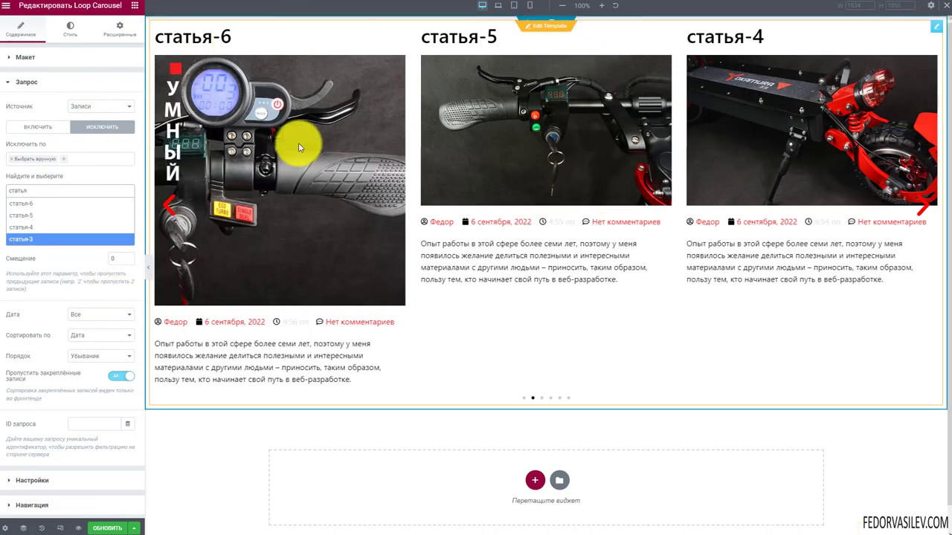
{"action": "left_click", "coordinate": [11, 160]}
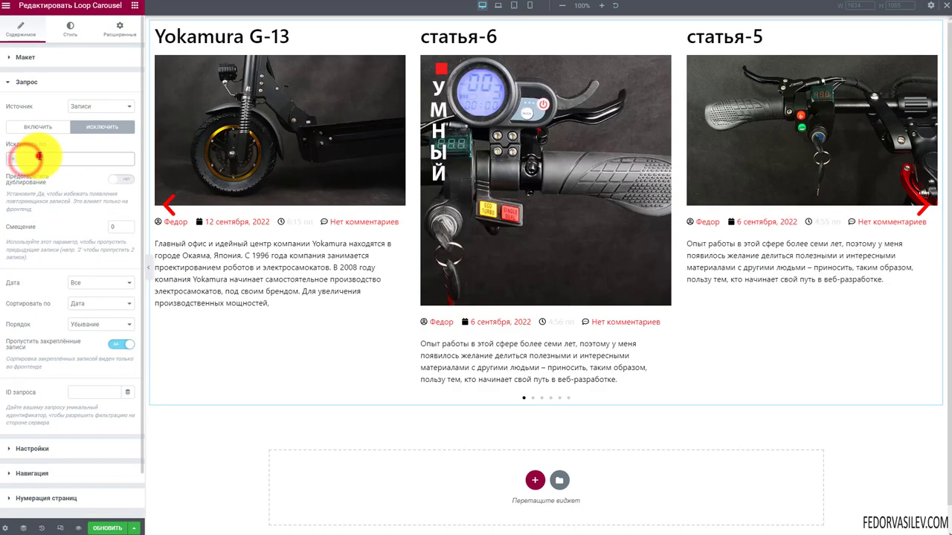
- Exclude the post статья-5 from the carousel's query by manual selection, and remove it from the exclusion again
{"action": "left_click", "coordinate": [39, 157]}
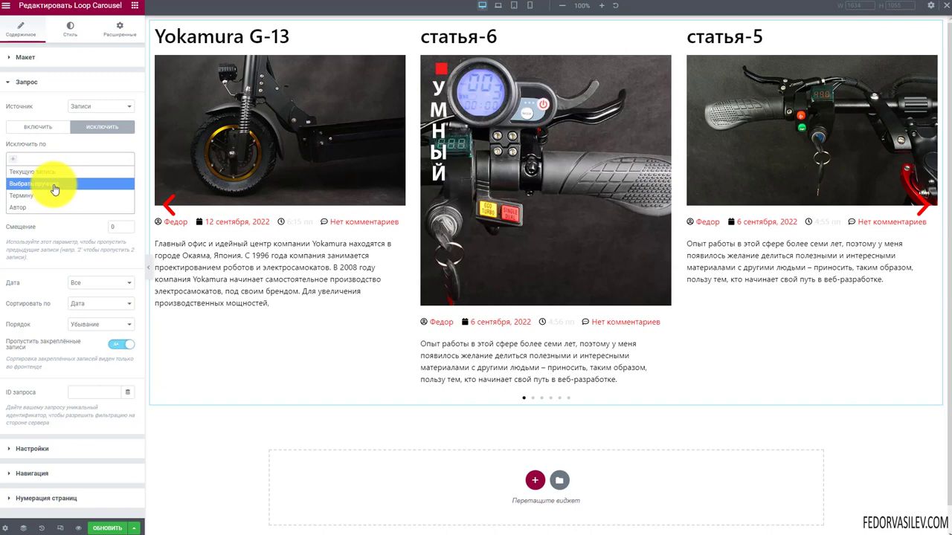
{"action": "left_click", "coordinate": [53, 186]}
{"action": "left_click", "coordinate": [28, 193]}
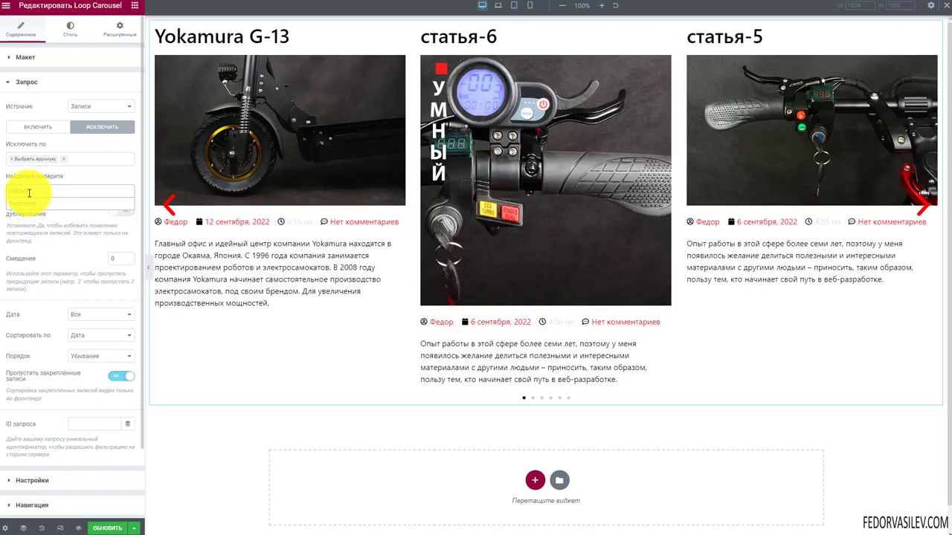
{"action": "type", "text": "статья"}
{"action": "type", "text": "-2"}
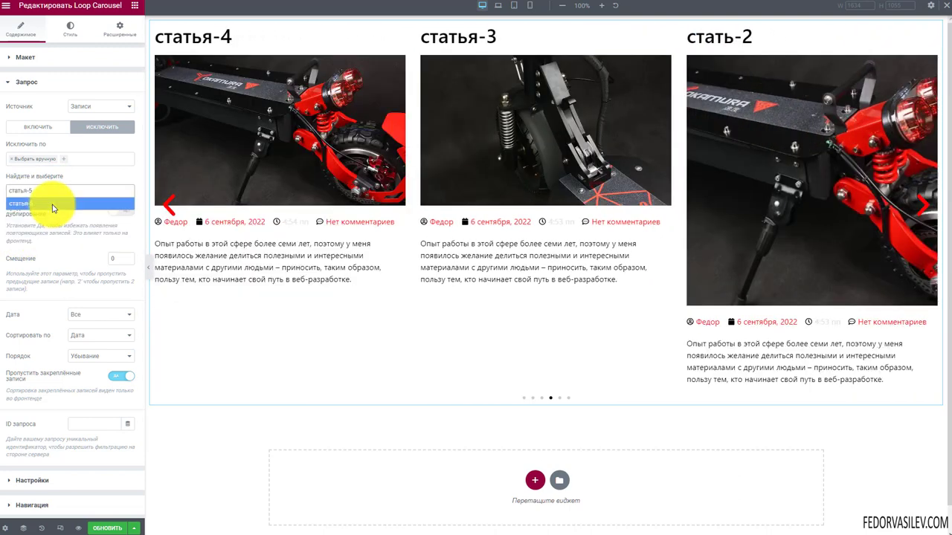
{"action": "left_click", "coordinate": [28, 208]}
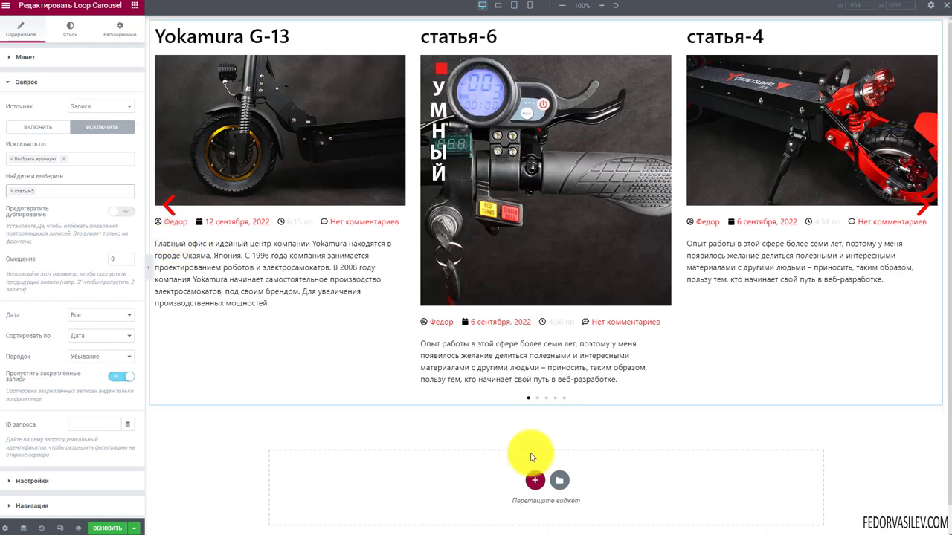
{"action": "left_click", "coordinate": [11, 191]}
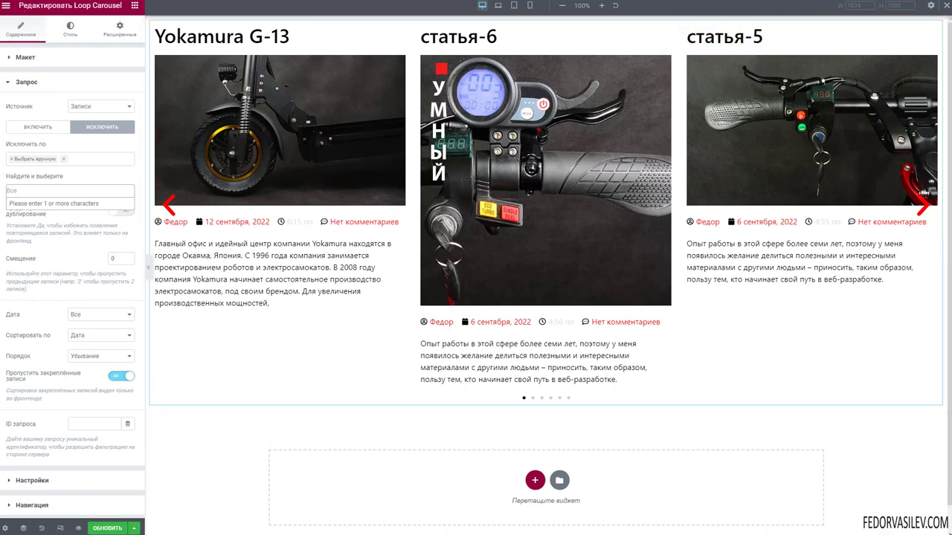
- Add another Loop Carousel in the empty area below the existing content and set its template type to Товары
{"action": "left_click", "coordinate": [255, 403]}
{"action": "scroll", "coordinate": [223, 372], "scroll_direction": "down", "scroll_amount": 2}
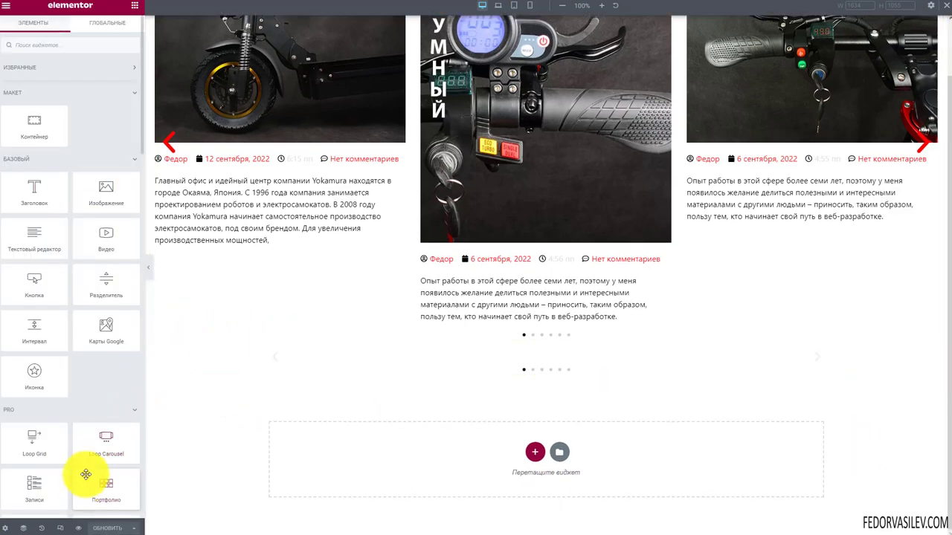
{"action": "left_click_drag", "start_coordinate": [99, 446], "coordinate": [525, 457]}
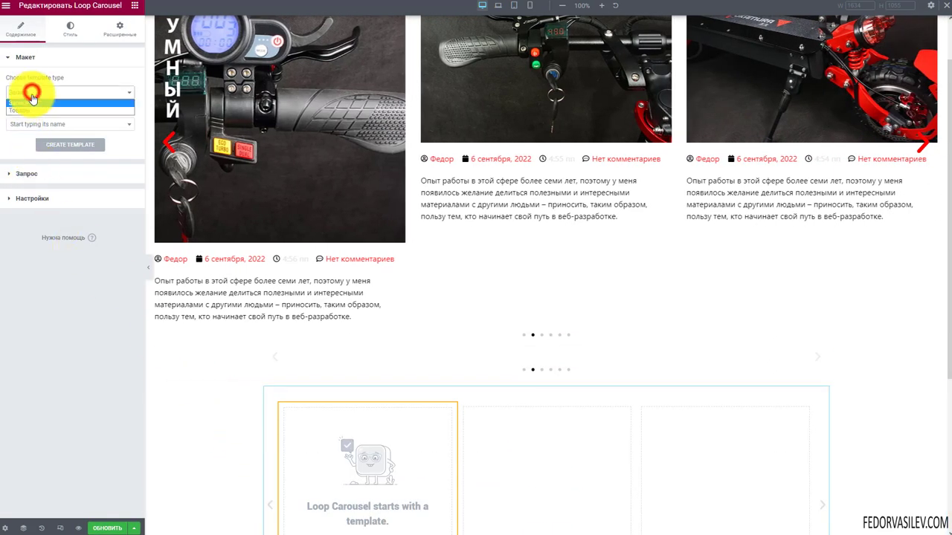
{"action": "left_click", "coordinate": [29, 110]}
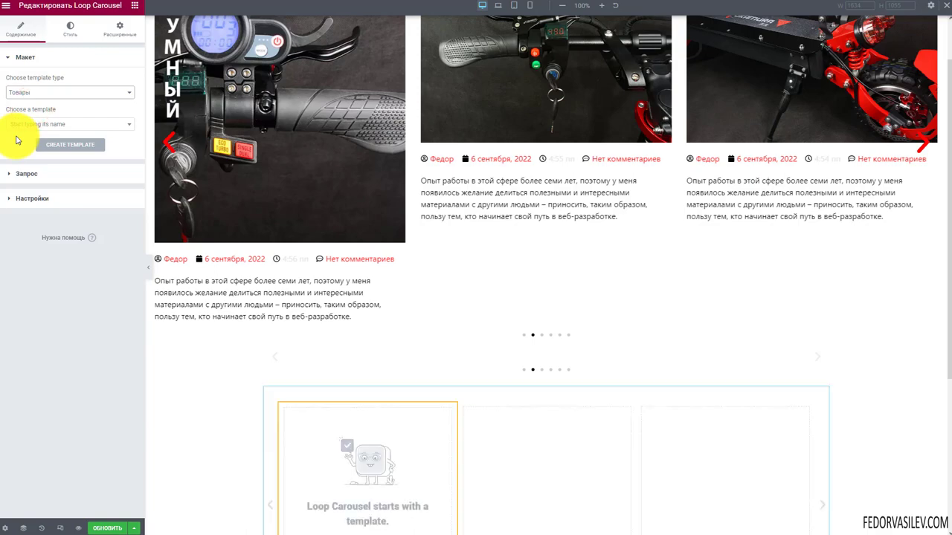
- Create a product loop template for the new carousel, saving the page changes, and place a container in it
{"action": "scroll", "coordinate": [307, 166], "scroll_direction": "down", "scroll_amount": 3}
{"action": "left_click", "coordinate": [364, 325]}
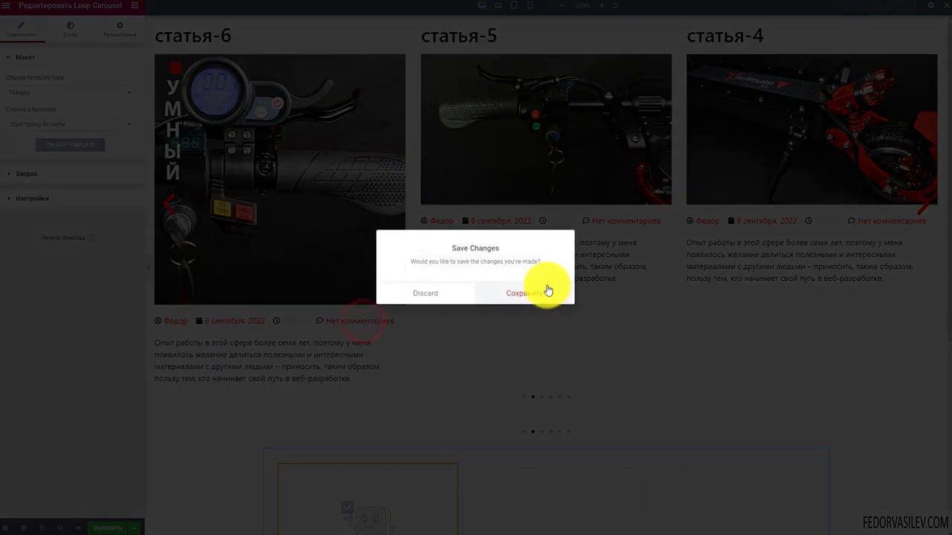
{"action": "left_click", "coordinate": [548, 289]}
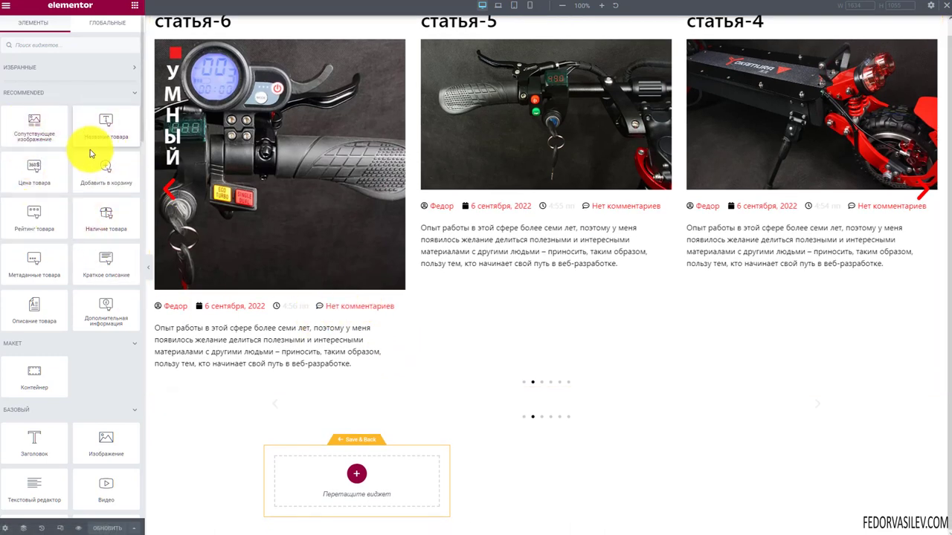
{"action": "scroll", "coordinate": [87, 228], "scroll_direction": "down", "scroll_amount": 1}
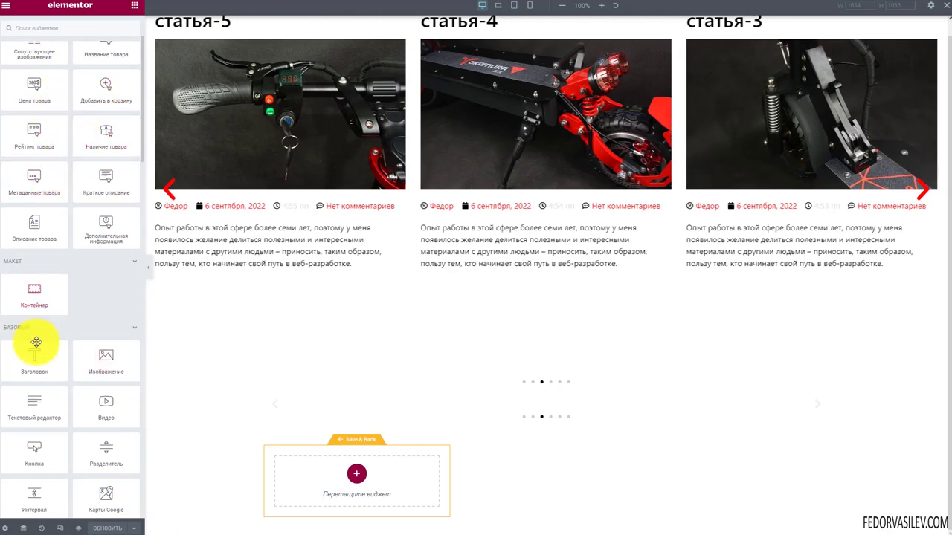
{"action": "left_click_drag", "start_coordinate": [39, 301], "coordinate": [350, 483]}
{"action": "left_click", "coordinate": [357, 487]}
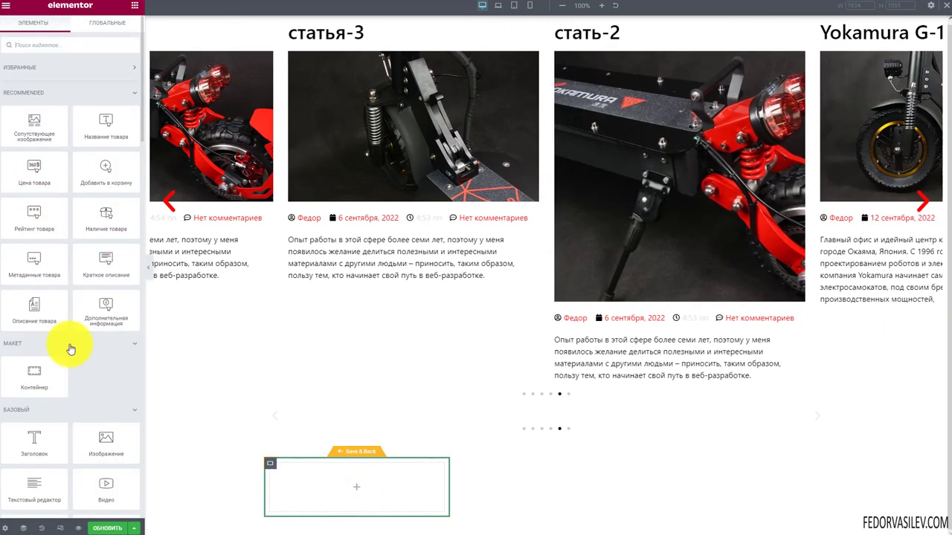
- Add the product title widget (Название товара) to the template's container and set its text color to black #000000
{"action": "left_click_drag", "start_coordinate": [102, 130], "coordinate": [350, 489]}
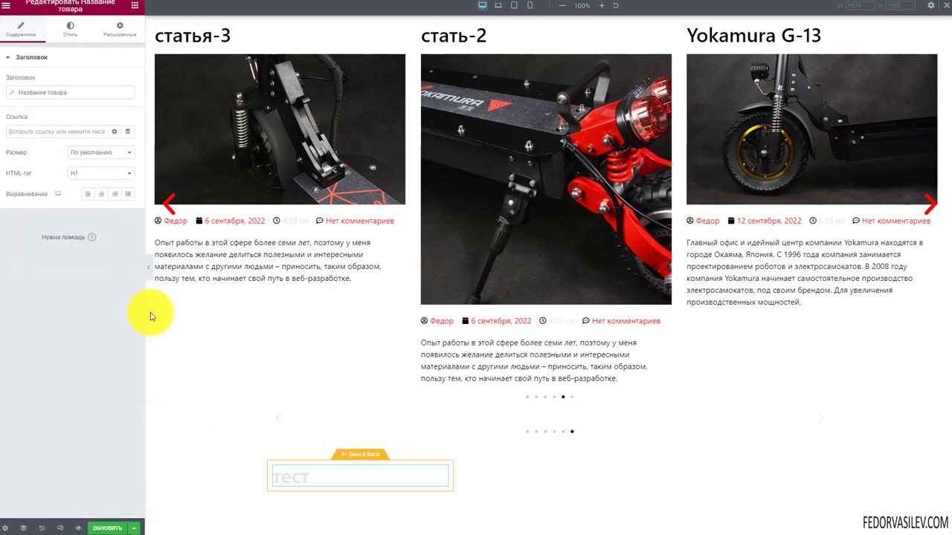
{"action": "left_click", "coordinate": [69, 33]}
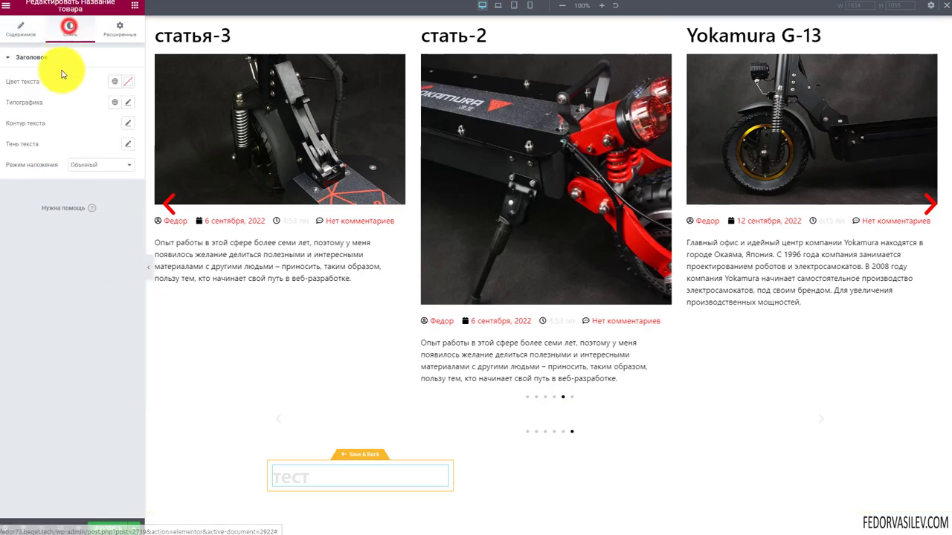
{"action": "left_click", "coordinate": [127, 81]}
{"action": "left_click_drag", "start_coordinate": [19, 161], "coordinate": [6, 219]}
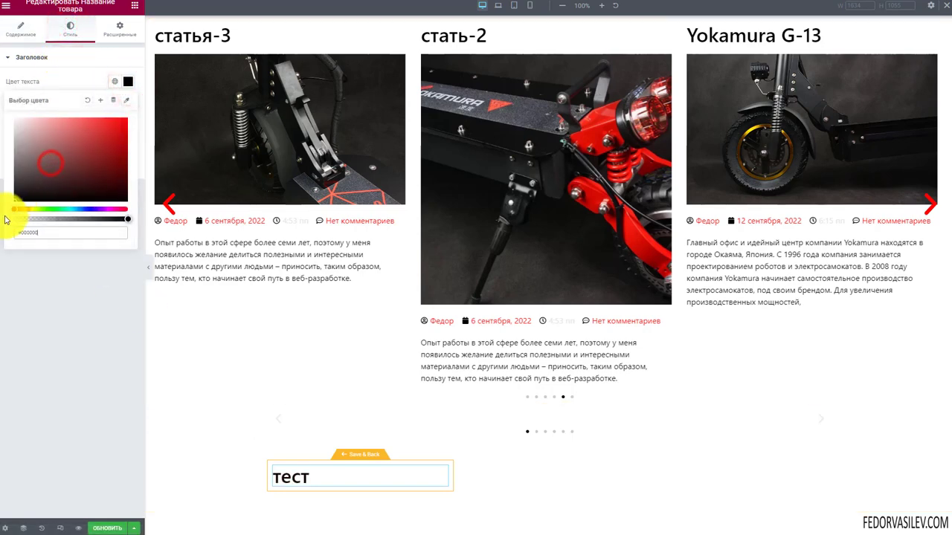
{"action": "left_click", "coordinate": [79, 281]}
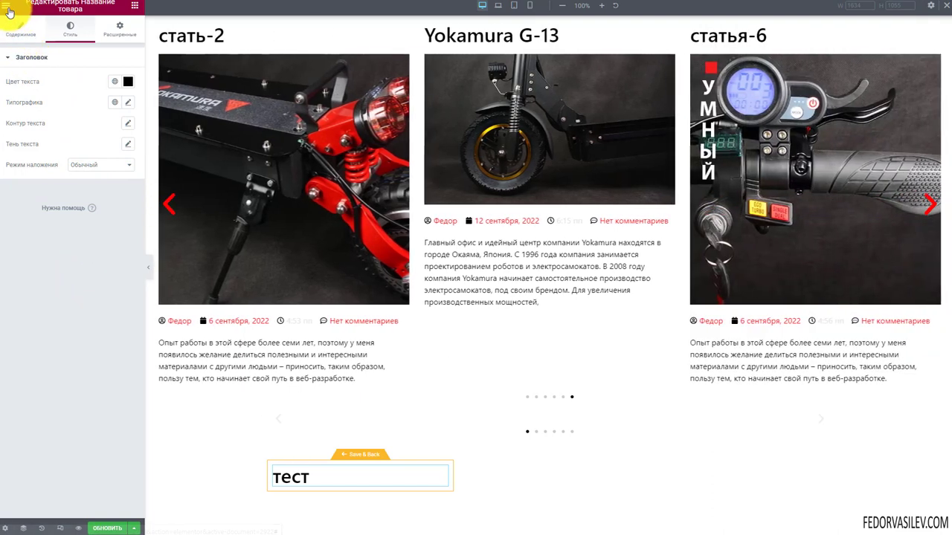
- Add the featured image widget (Сопутствующее изображение) below the product title in the loop template
{"action": "left_click", "coordinate": [8, 9]}
{"action": "left_click", "coordinate": [8, 9]}
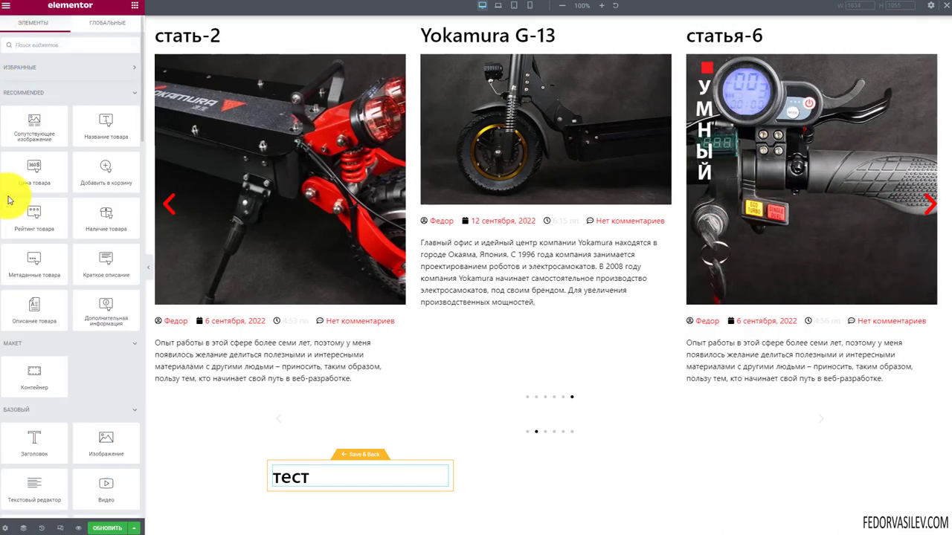
{"action": "left_click_drag", "start_coordinate": [52, 162], "coordinate": [318, 417]}
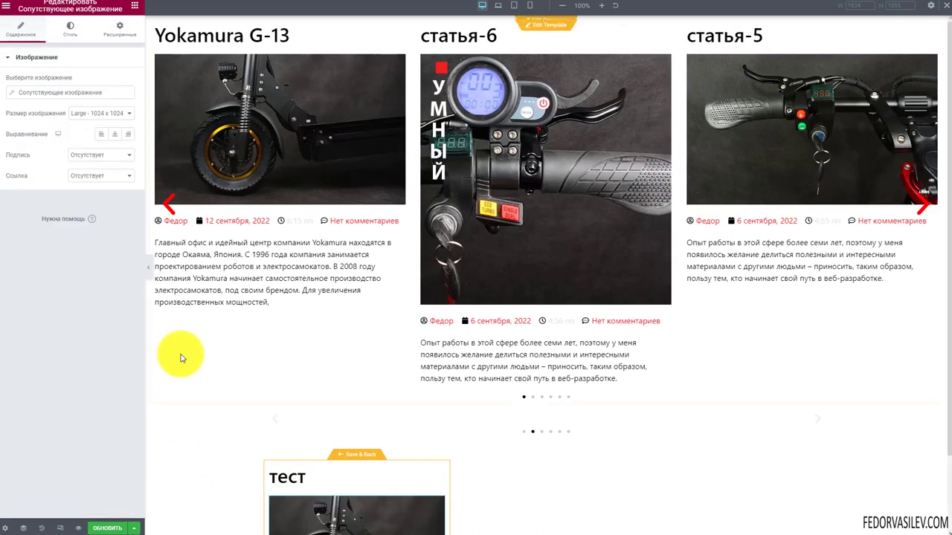
{"action": "scroll", "coordinate": [281, 283], "scroll_direction": "down", "scroll_amount": 1}
{"action": "left_click", "coordinate": [180, 314]}
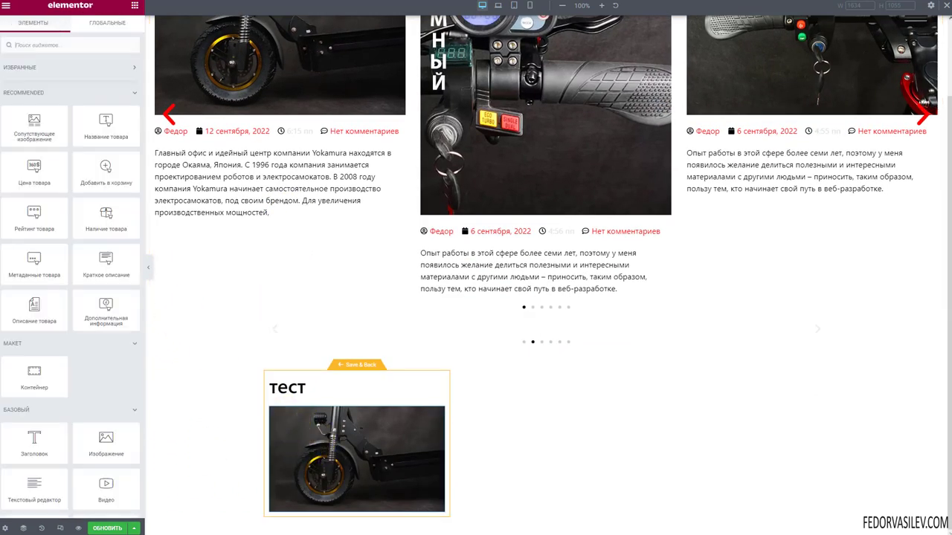
- Add the product rating (Рейтинг товара) and price (Цена товара) widgets below the image, trying and removing the additional information widget
{"action": "mouse_move", "coordinate": [29, 219]}
{"action": "left_mouse_down"}
{"action": "mouse_move", "coordinate": [202, 450]}
{"action": "mouse_move", "coordinate": [286, 492]}
{"action": "mouse_move", "coordinate": [250, 493]}
{"action": "mouse_move", "coordinate": [30, 226]}
{"action": "left_mouse_up"}
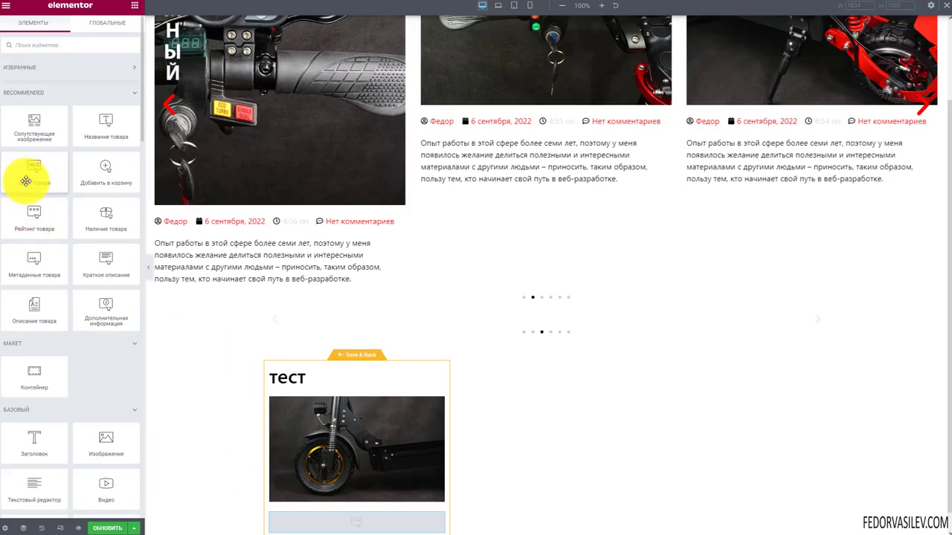
{"action": "left_click_drag", "start_coordinate": [26, 182], "coordinate": [344, 478]}
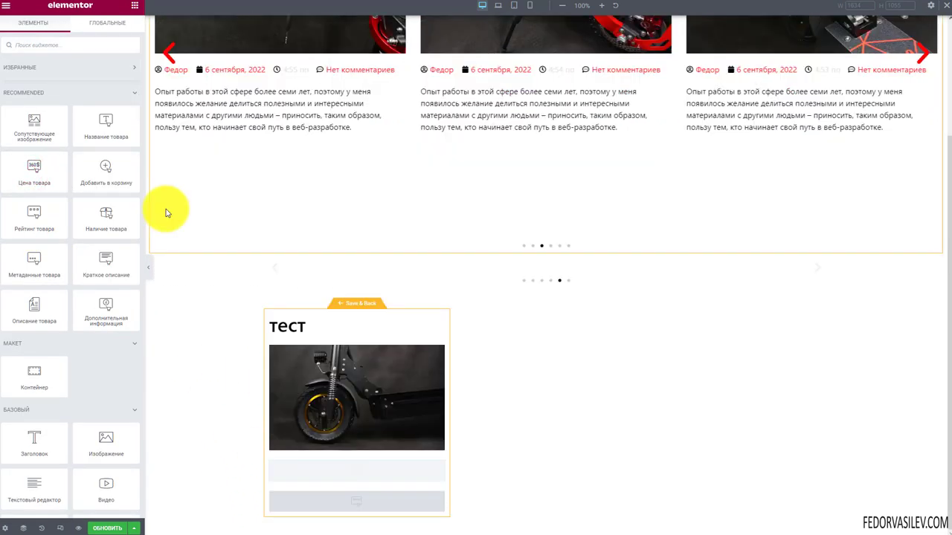
{"action": "left_click_drag", "start_coordinate": [97, 317], "coordinate": [312, 503]}
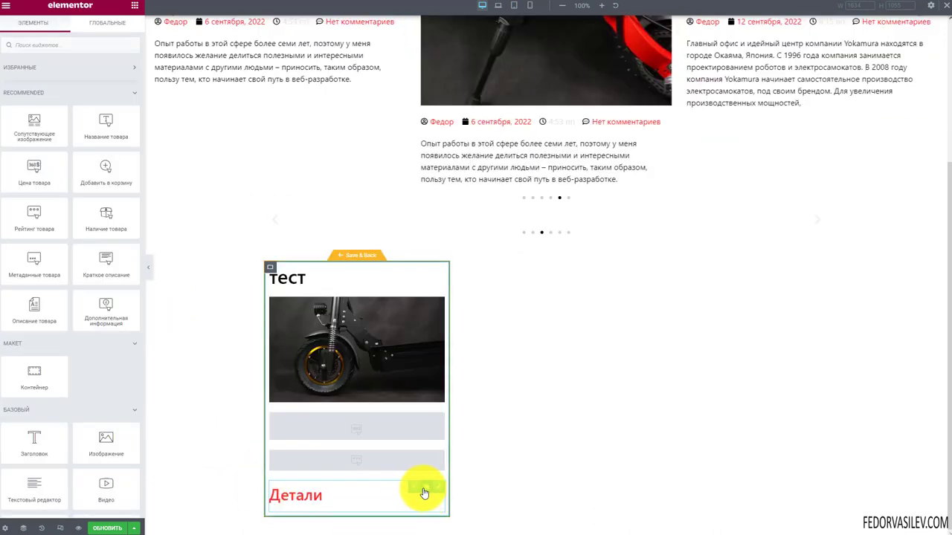
{"action": "left_click", "coordinate": [409, 491]}
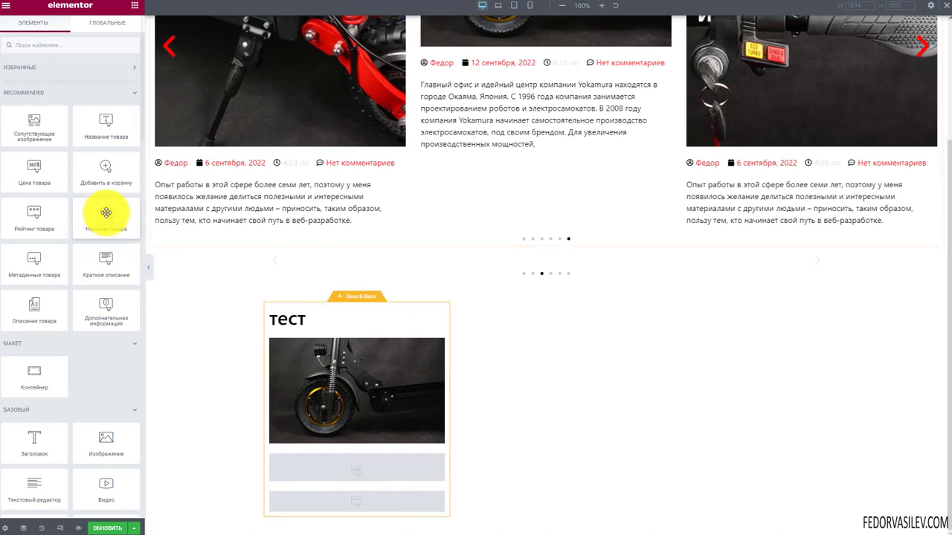
- Add the add-to-cart widget (Добавить в корзину) at the end of the product template, and save it to return to the page
{"action": "left_click_drag", "start_coordinate": [108, 173], "coordinate": [327, 511]}
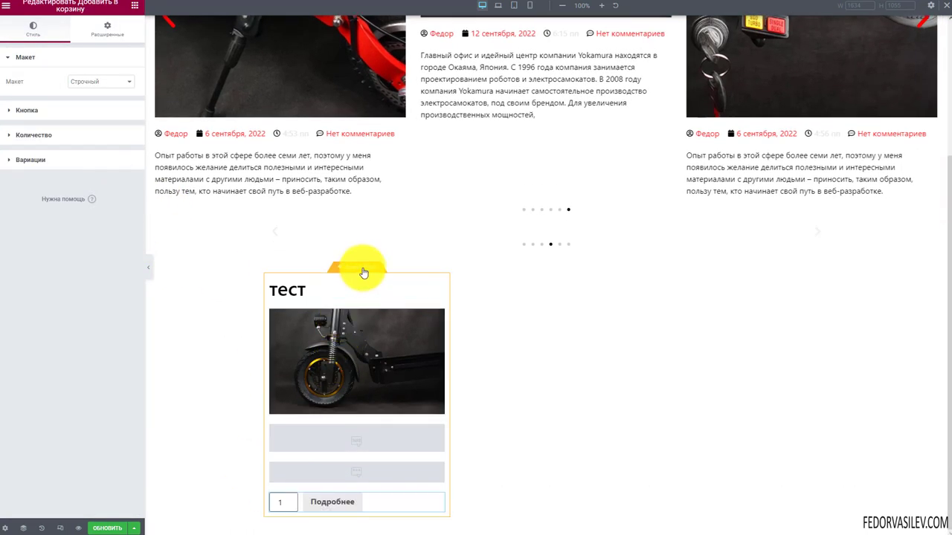
{"action": "left_click", "coordinate": [360, 267]}
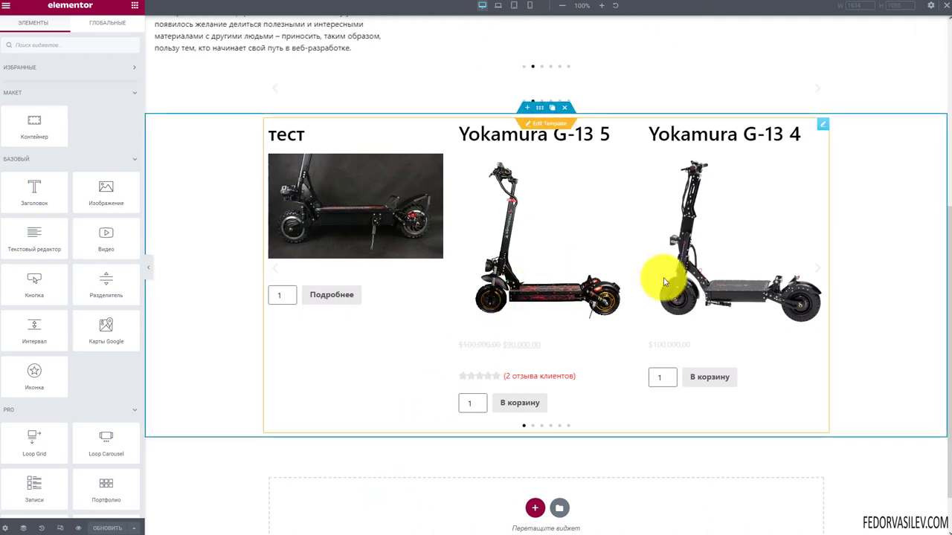
- Page forward through the product carousel to examine the image, price, rating and cart elements on every slide
{"action": "left_click", "coordinate": [816, 269]}
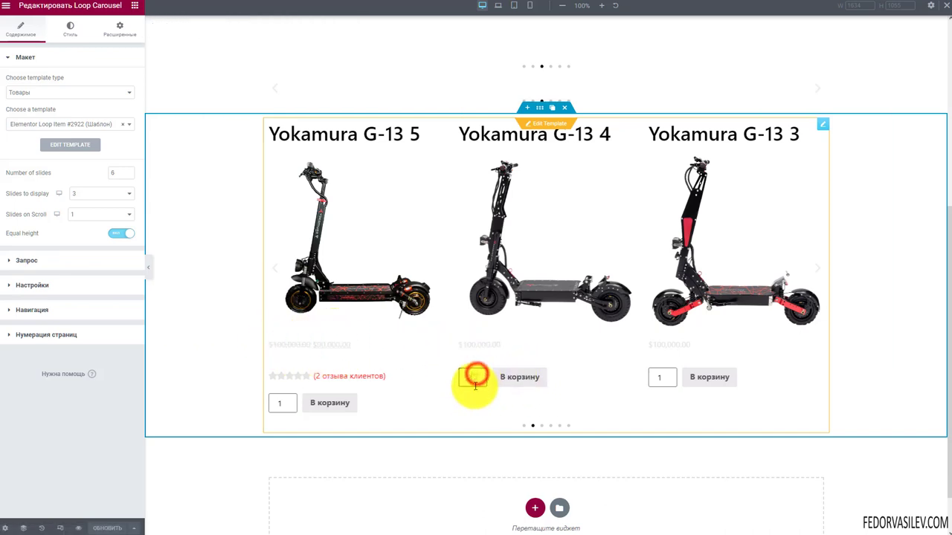
{"action": "left_click", "coordinate": [818, 273]}
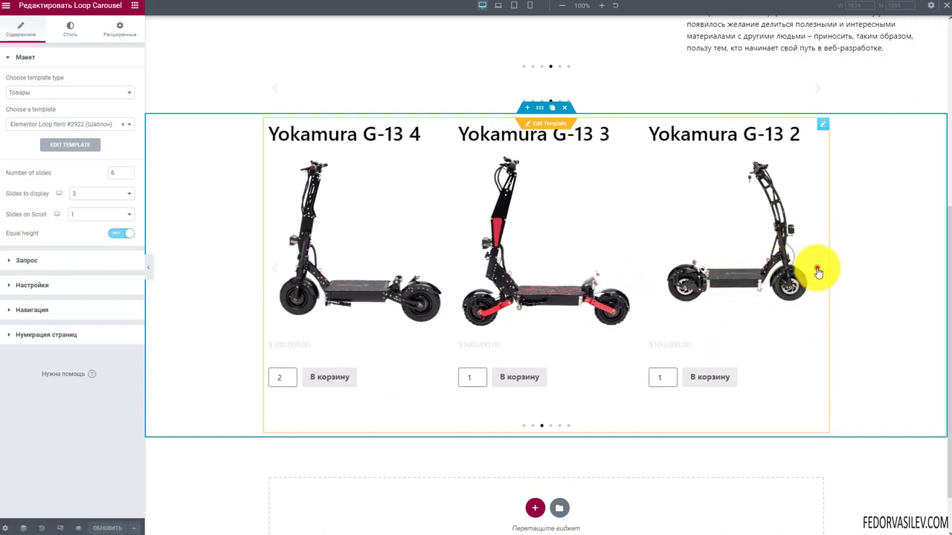
{"action": "left_click", "coordinate": [818, 273]}
{"action": "left_click", "coordinate": [818, 274]}
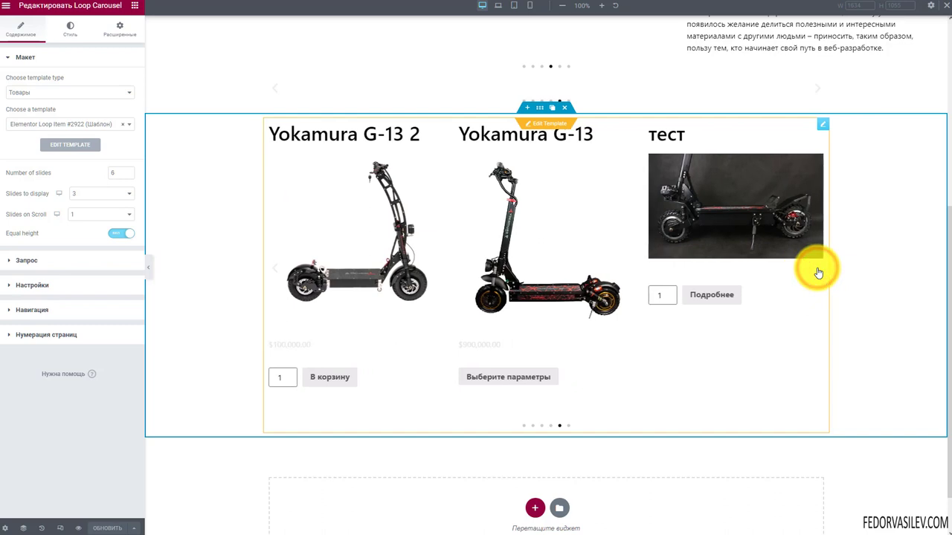
{"action": "left_click", "coordinate": [818, 273]}
{"action": "left_click", "coordinate": [817, 273]}
{"action": "left_click", "coordinate": [817, 272]}
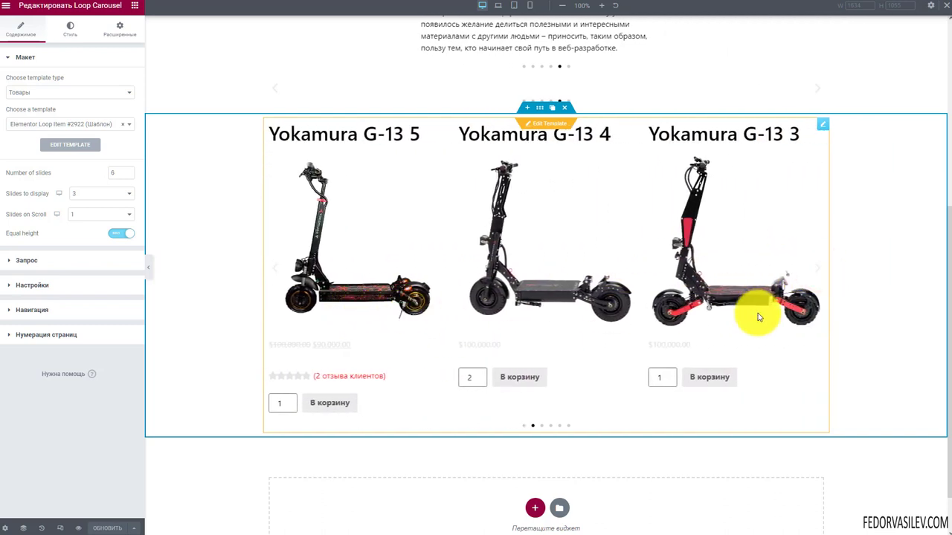
{"action": "left_click", "coordinate": [815, 270]}
{"action": "left_click", "coordinate": [815, 269]}
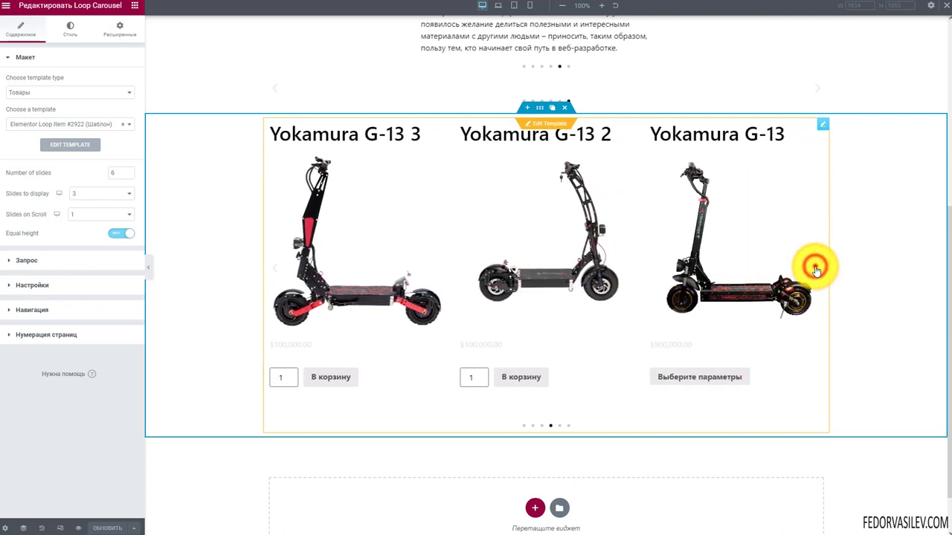
{"action": "left_click", "coordinate": [815, 269]}
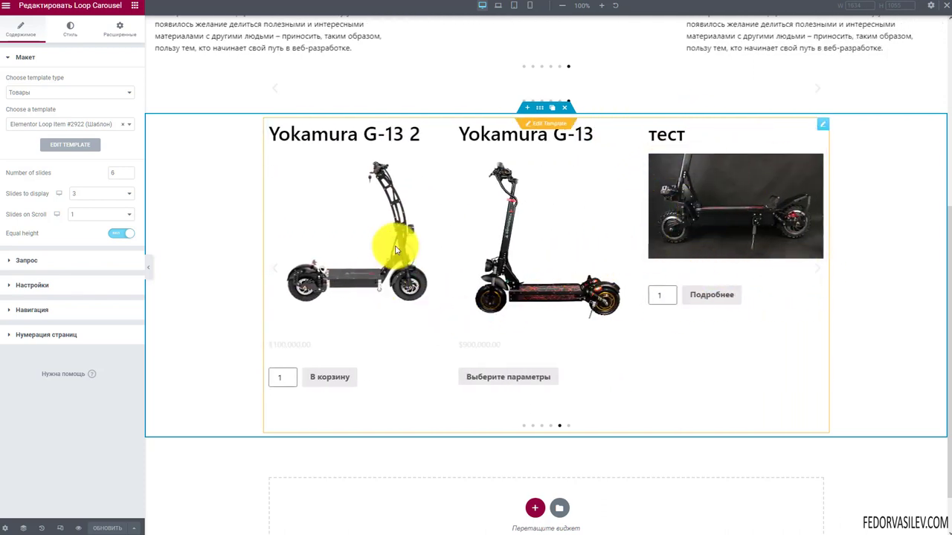
- Exclude the product тест from the product carousel's query by manual selection (Выбрать вручную)
{"action": "left_click", "coordinate": [811, 127]}
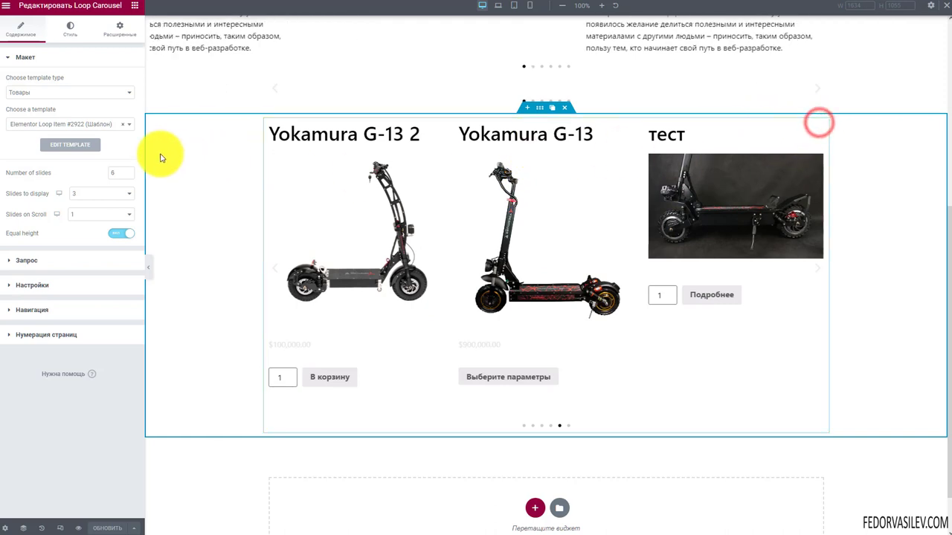
{"action": "left_click", "coordinate": [32, 261]}
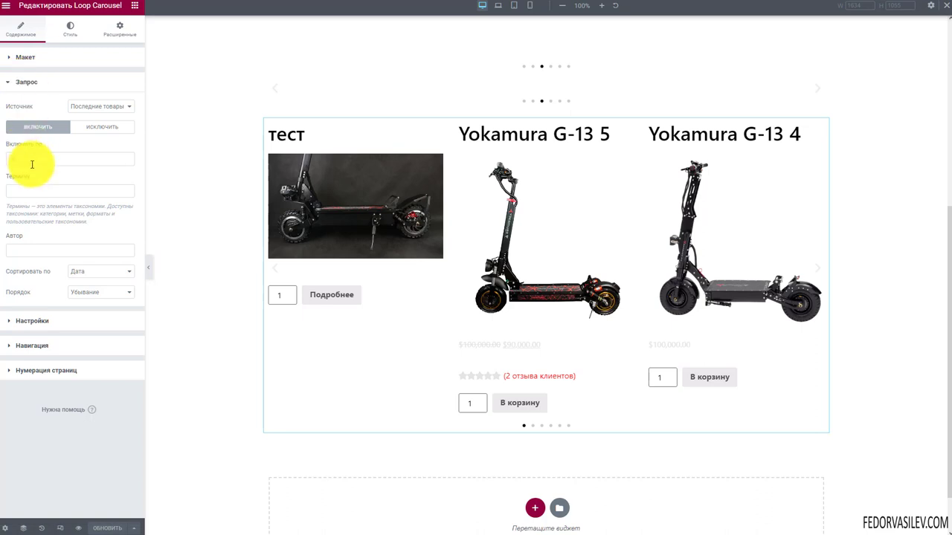
{"action": "left_click", "coordinate": [91, 127]}
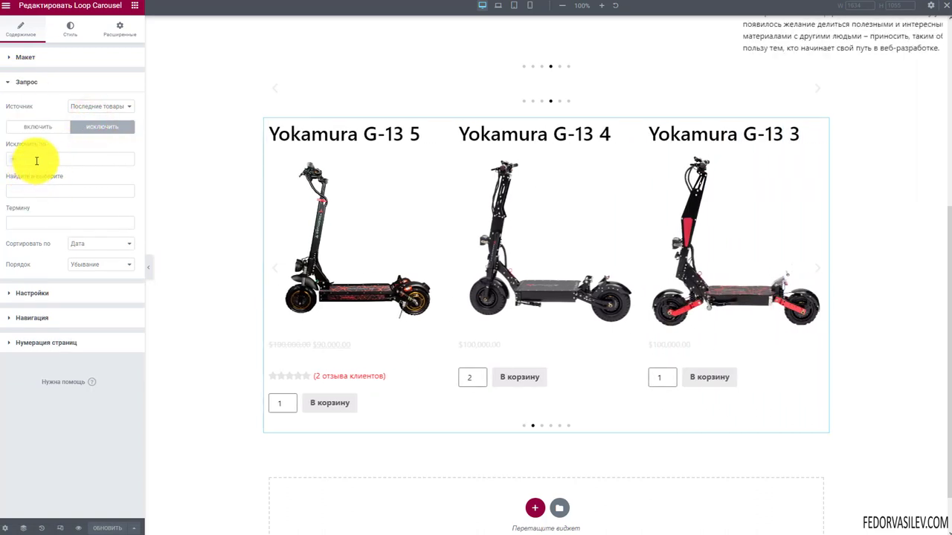
{"action": "left_click", "coordinate": [37, 158]}
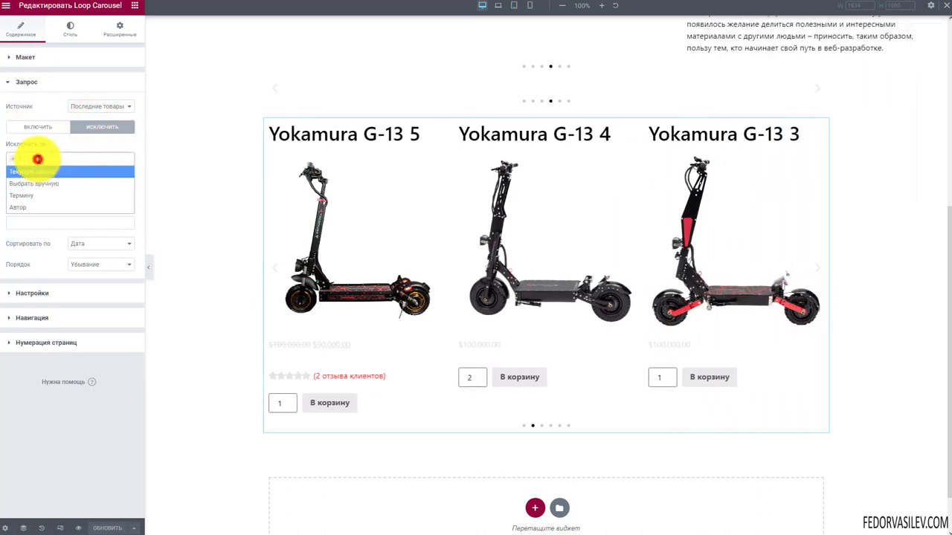
{"action": "left_click", "coordinate": [37, 183]}
{"action": "left_click", "coordinate": [35, 191]}
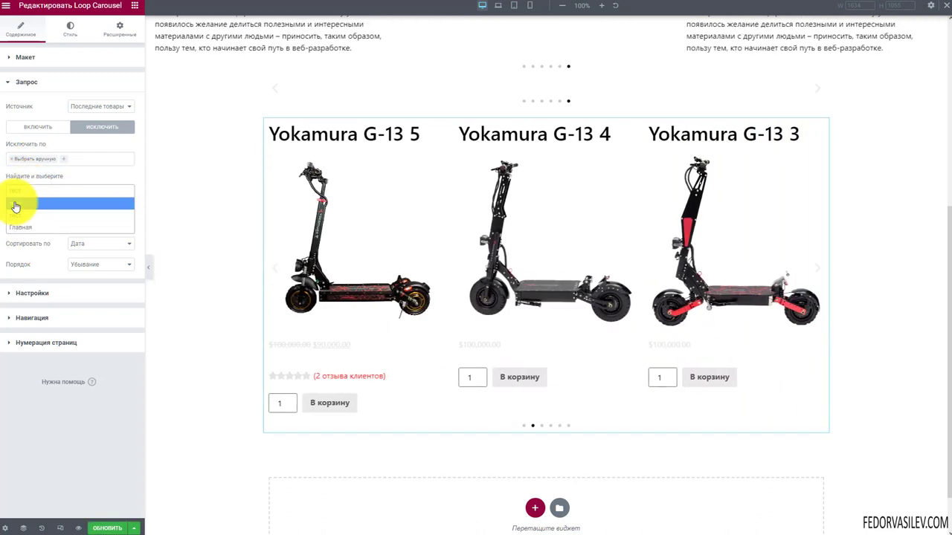
{"action": "left_click", "coordinate": [15, 205]}
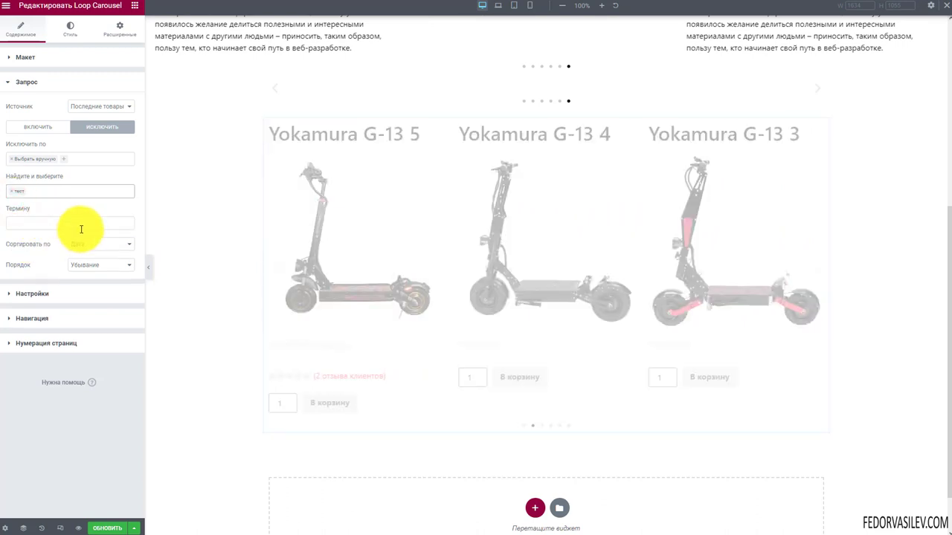
- Cycle through all slides of the product carousel to check which products it shows after the exclusion
{"action": "left_click", "coordinate": [814, 275]}
{"action": "left_click", "coordinate": [814, 275]}
{"action": "left_click", "coordinate": [814, 275]}
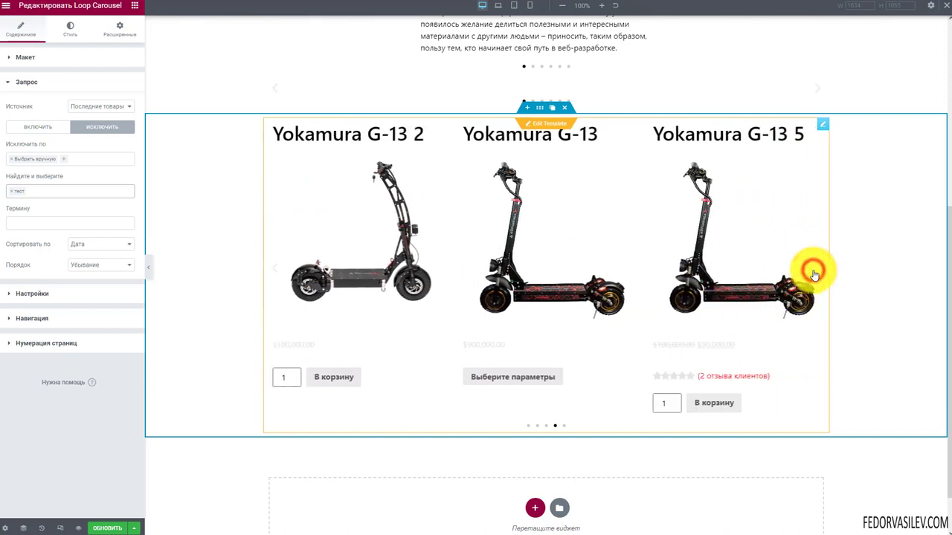
{"action": "left_click", "coordinate": [814, 275]}
{"action": "left_click", "coordinate": [814, 275]}
{"action": "left_click", "coordinate": [814, 275]}
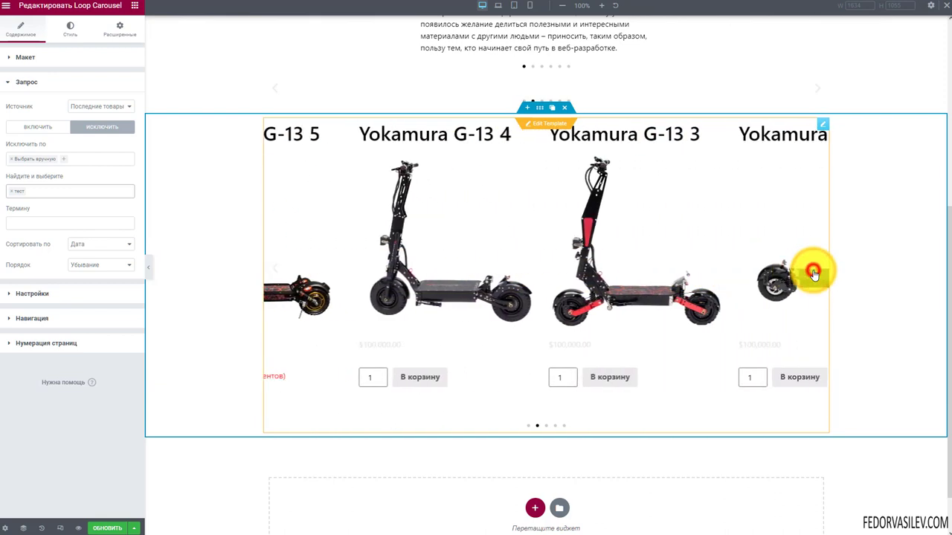
{"action": "left_click", "coordinate": [814, 275]}
{"action": "left_click", "coordinate": [814, 275]}
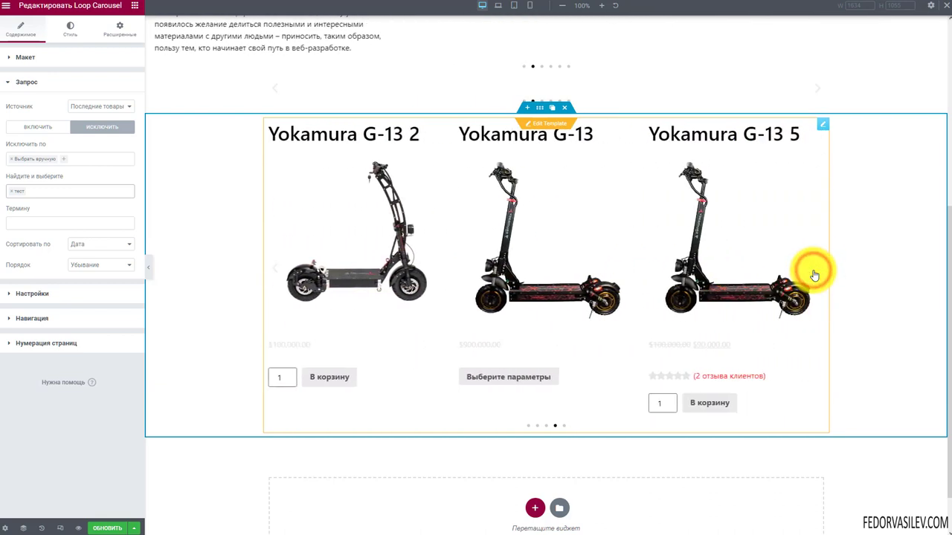
{"action": "left_click", "coordinate": [814, 275]}
{"action": "left_click", "coordinate": [814, 275]}
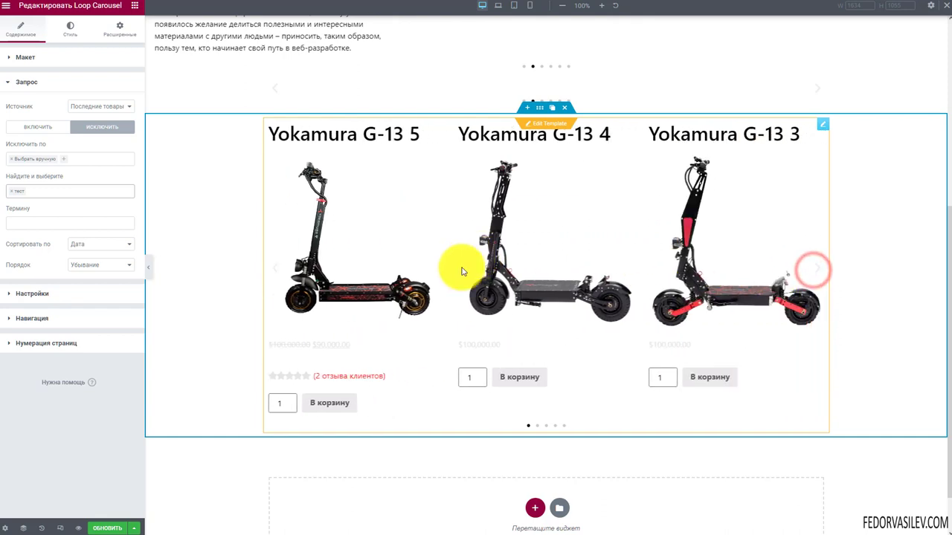
{"action": "left_click", "coordinate": [814, 271]}
{"action": "left_click", "coordinate": [814, 272]}
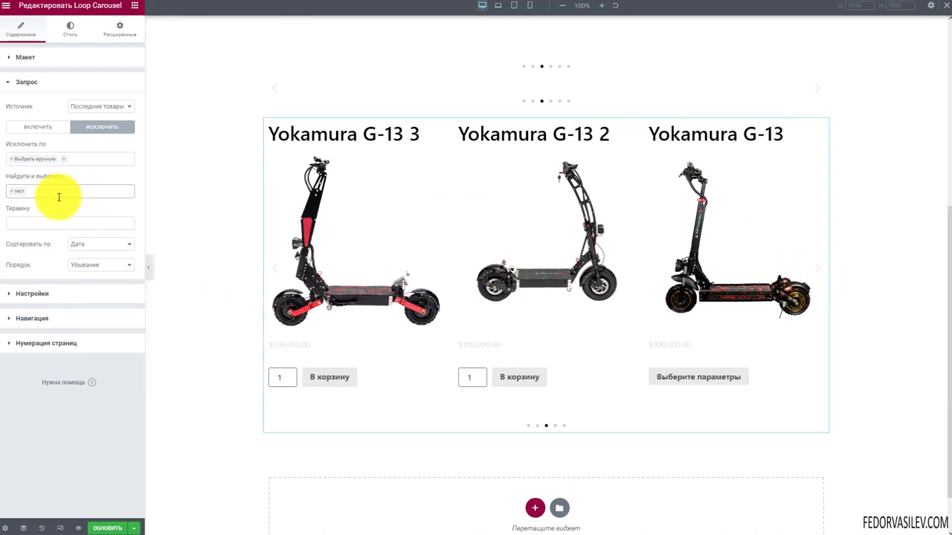
- Set the product carousel's query source to Ручной выбор and page backwards through its slides
{"action": "left_click", "coordinate": [82, 248]}
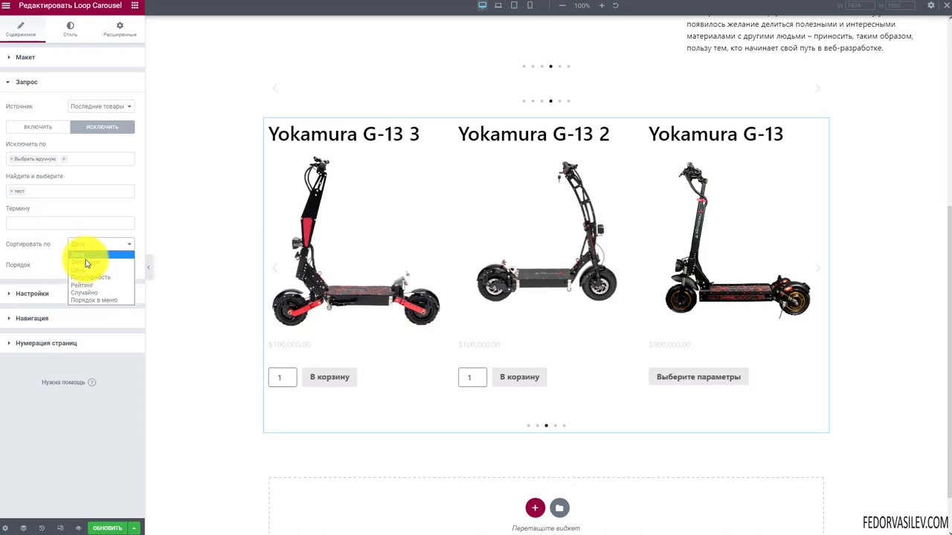
{"action": "left_click", "coordinate": [26, 259]}
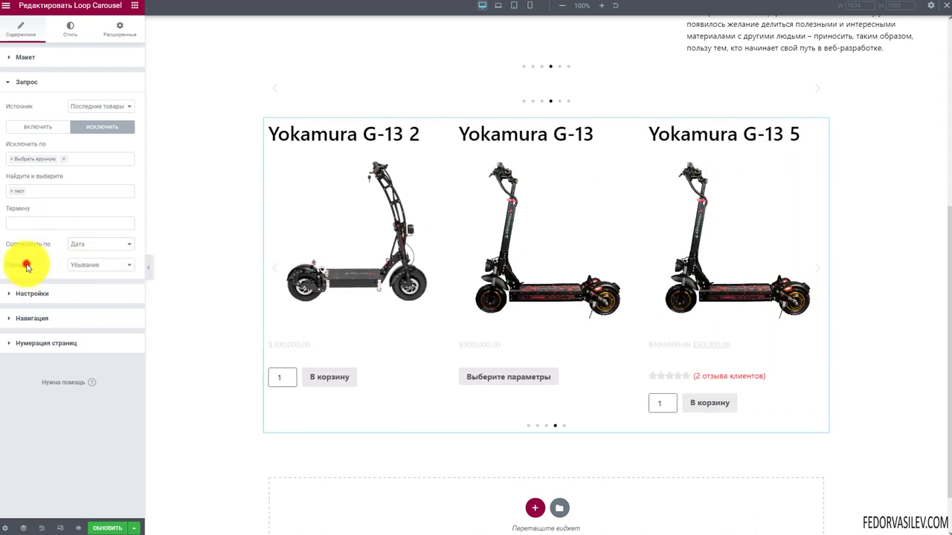
{"action": "left_click", "coordinate": [110, 106]}
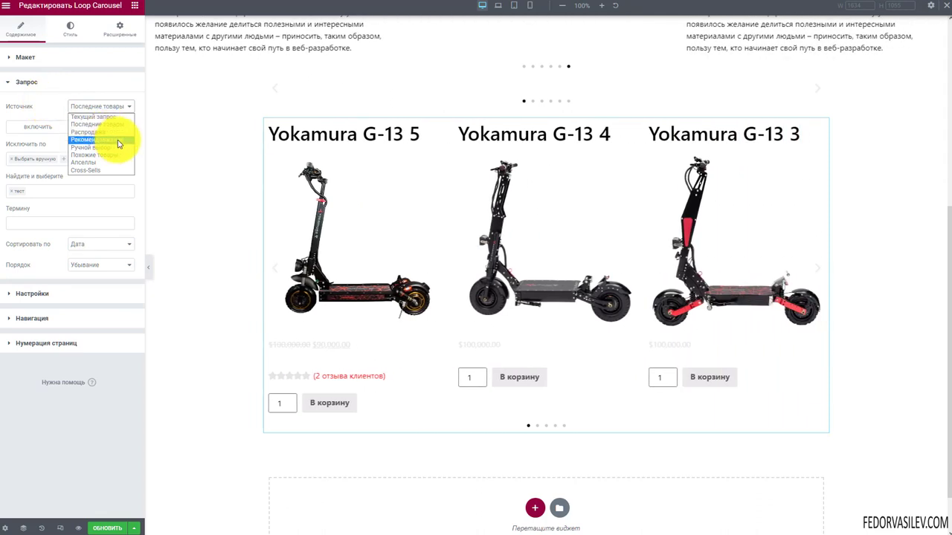
{"action": "left_click", "coordinate": [93, 148]}
{"action": "left_click", "coordinate": [98, 109]}
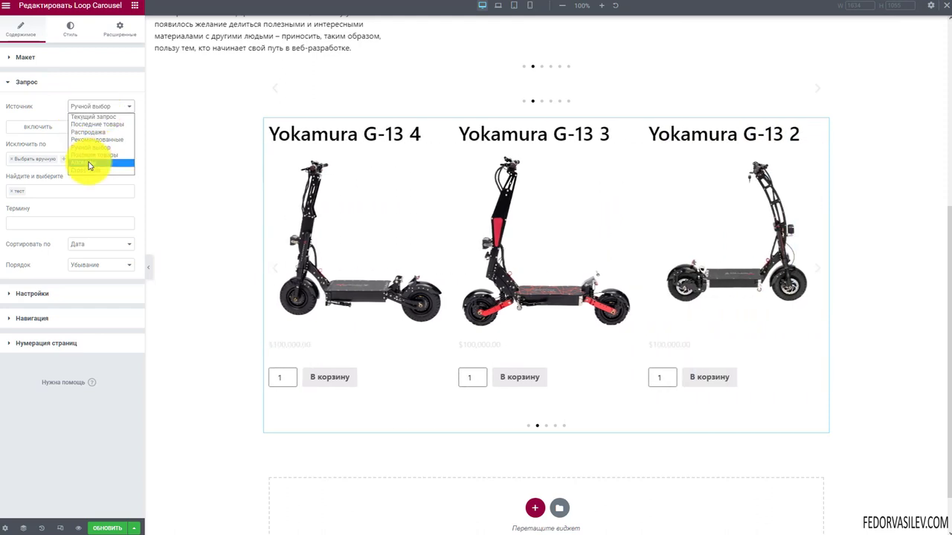
{"action": "left_click", "coordinate": [35, 108]}
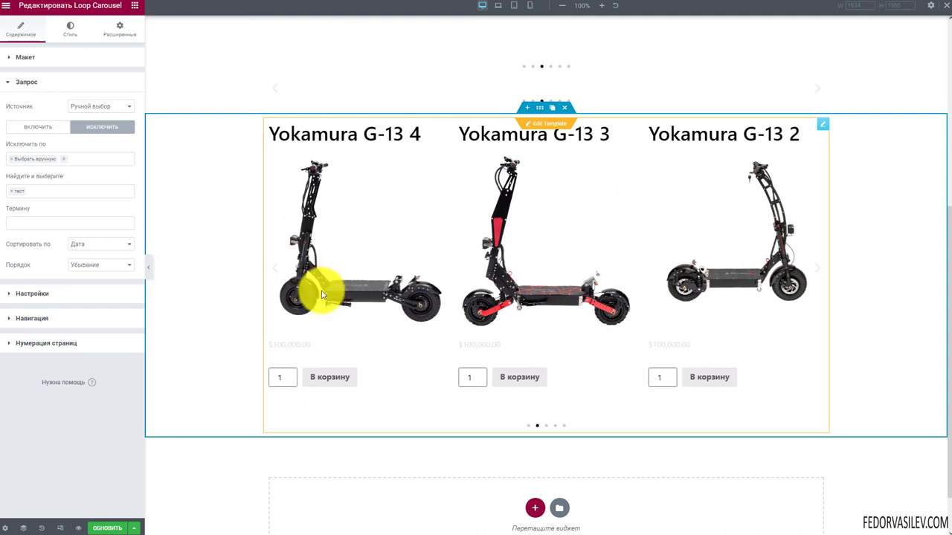
{"action": "left_click", "coordinate": [272, 272]}
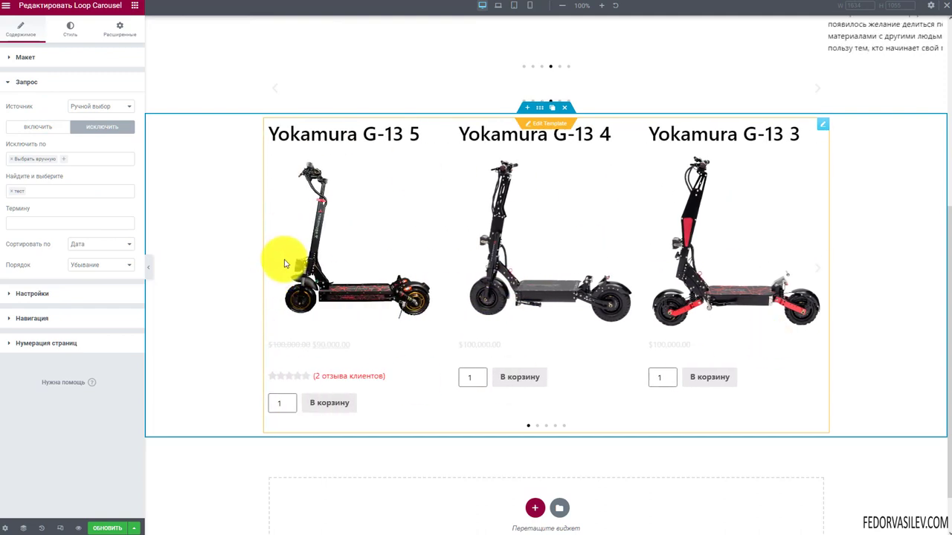
{"action": "left_click", "coordinate": [272, 272]}
{"action": "left_click", "coordinate": [272, 272]}
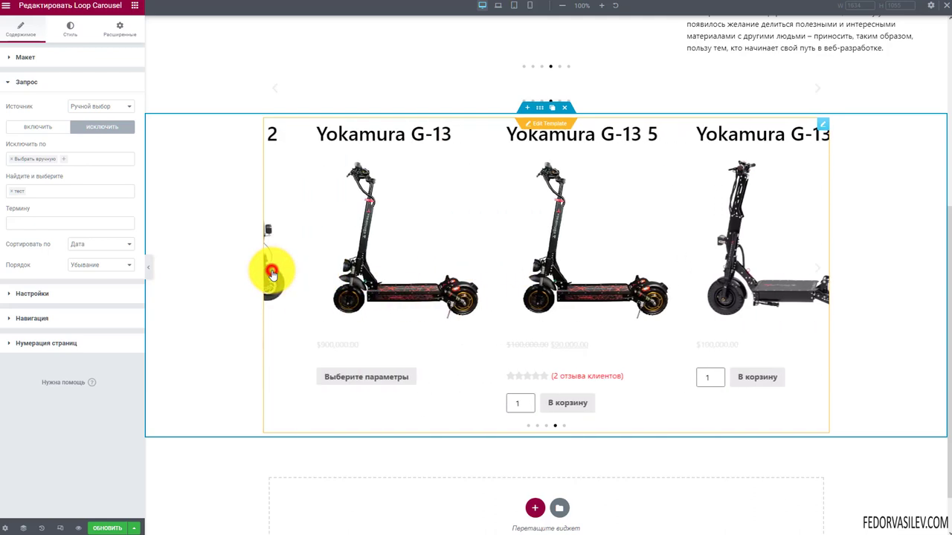
{"action": "left_click", "coordinate": [272, 272]}
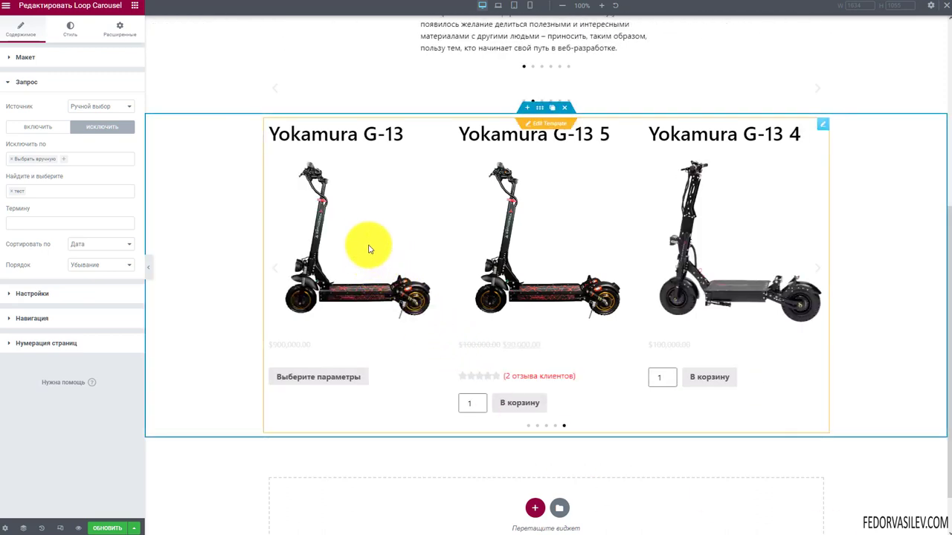
- Copy the product Loop Carousel and paste it into the empty widget drop area
{"action": "scroll", "coordinate": [370, 235], "scroll_direction": "down", "scroll_amount": 1}
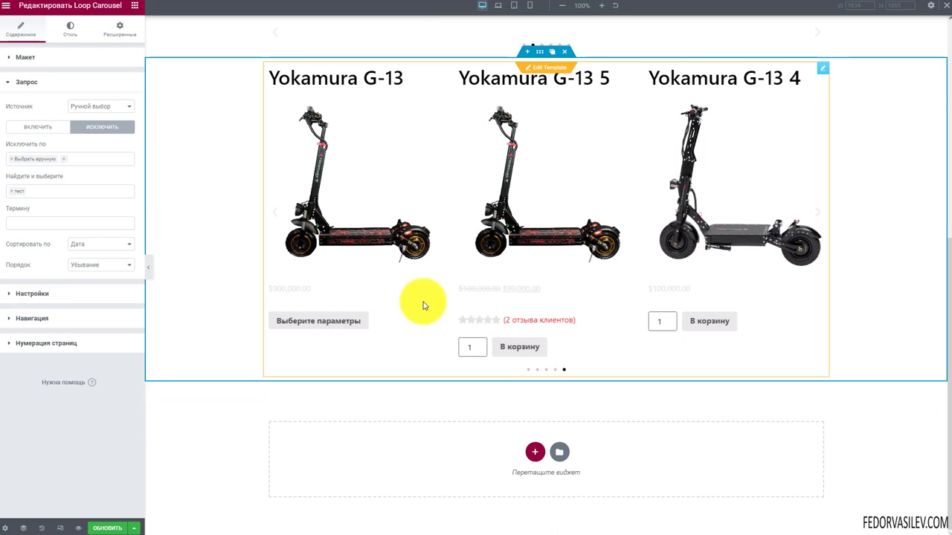
{"action": "right_click", "coordinate": [410, 119]}
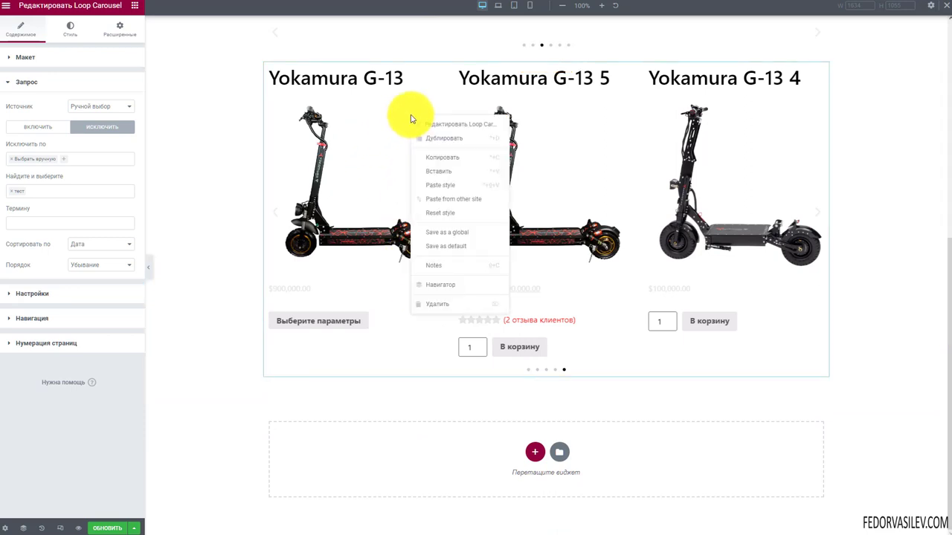
{"action": "left_click", "coordinate": [422, 157]}
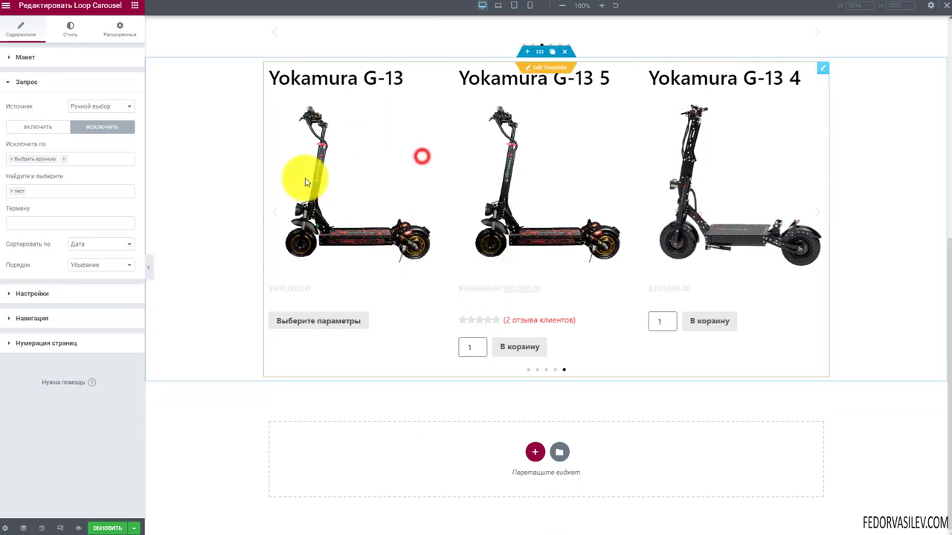
{"action": "right_click", "coordinate": [450, 459]}
{"action": "left_click", "coordinate": [462, 461]}
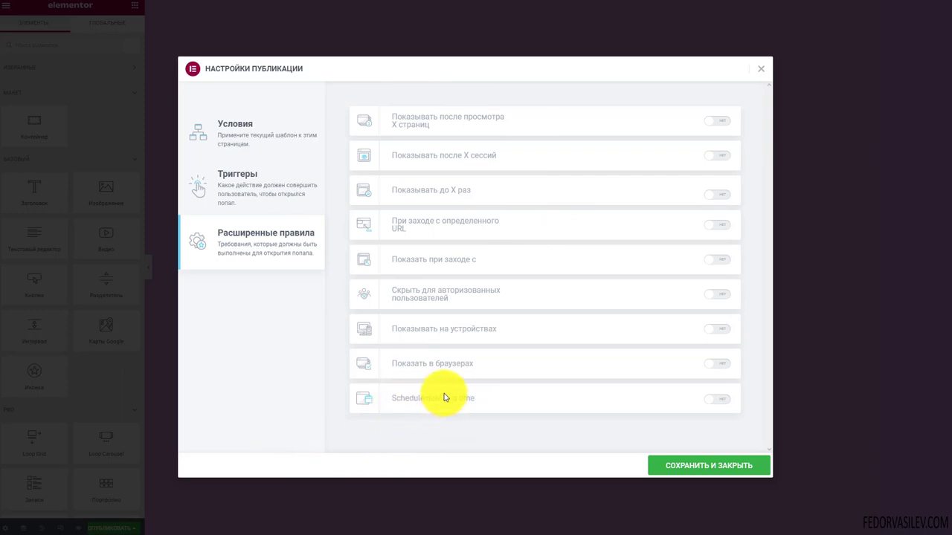
- Enable the popup's Schedule date and time rule and open the calendars of its Начало and Конец dates
{"action": "left_click", "coordinate": [718, 399]}
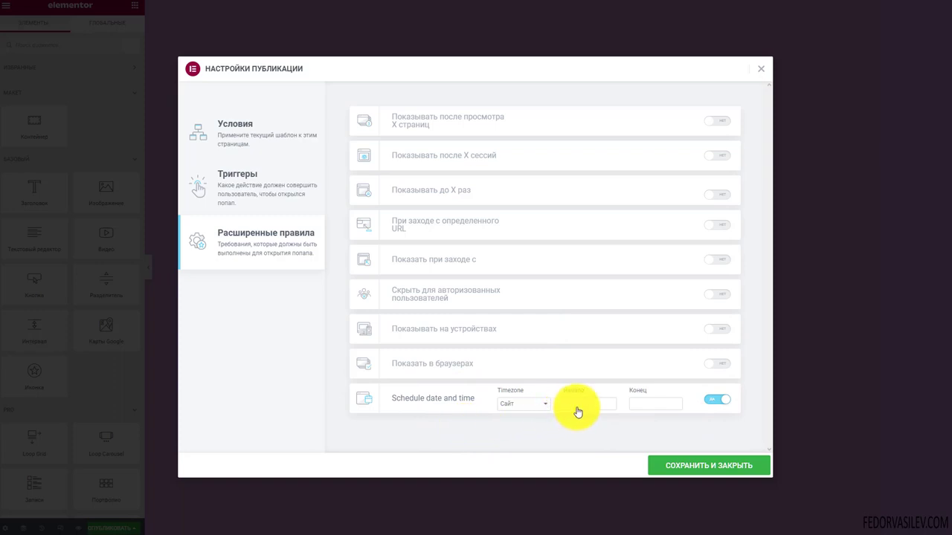
{"action": "left_click", "coordinate": [581, 404]}
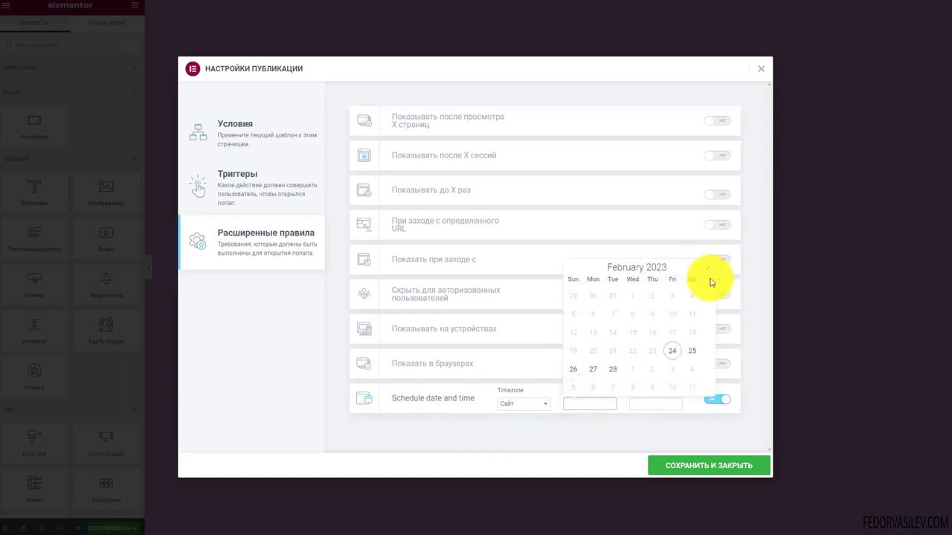
{"action": "left_click", "coordinate": [617, 424]}
{"action": "left_click", "coordinate": [644, 403]}
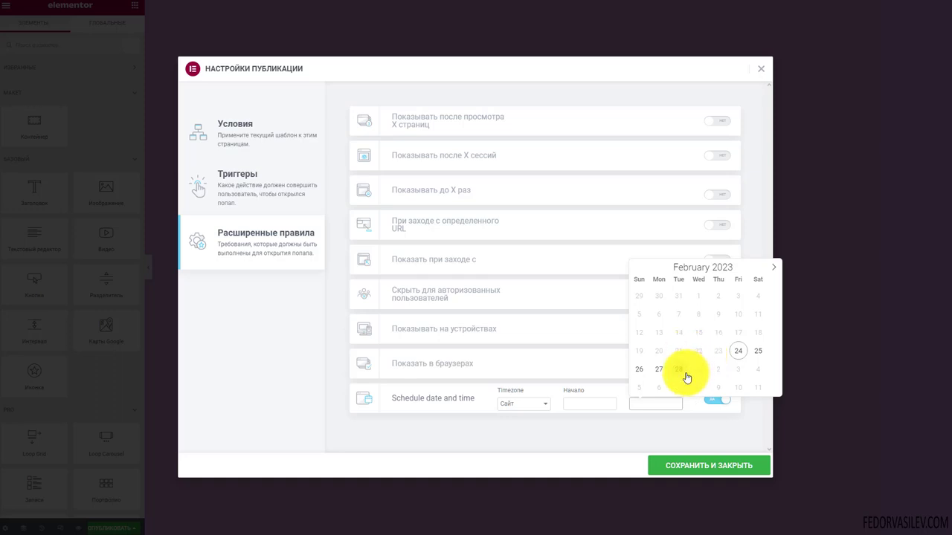
- Set the timezone of the Schedule date and time rule to Visitor and switch the rule off
{"action": "left_click", "coordinate": [524, 417]}
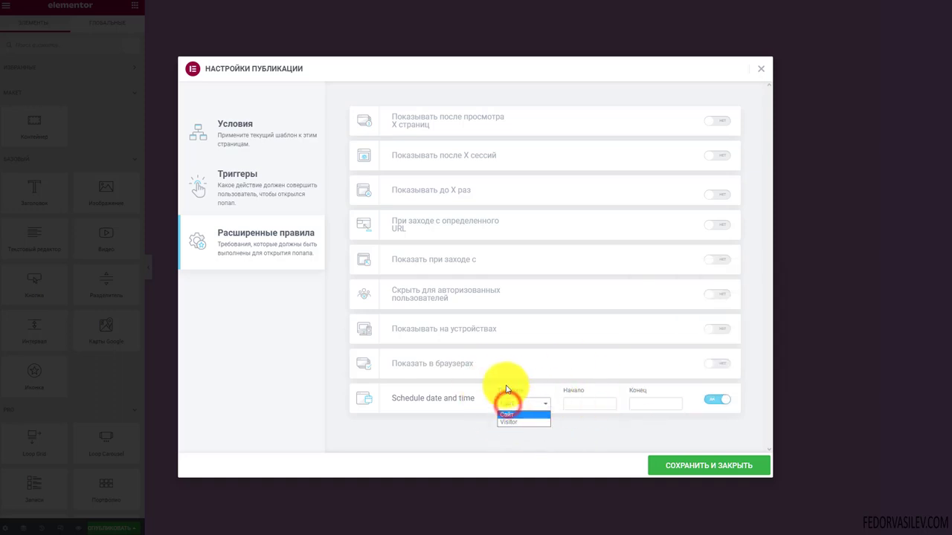
{"action": "left_click", "coordinate": [509, 413]}
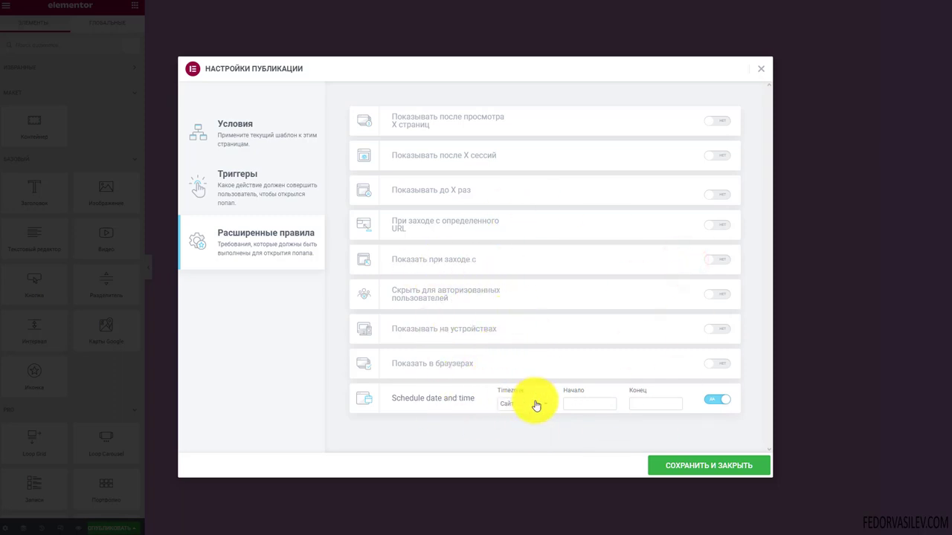
{"action": "left_click", "coordinate": [509, 421]}
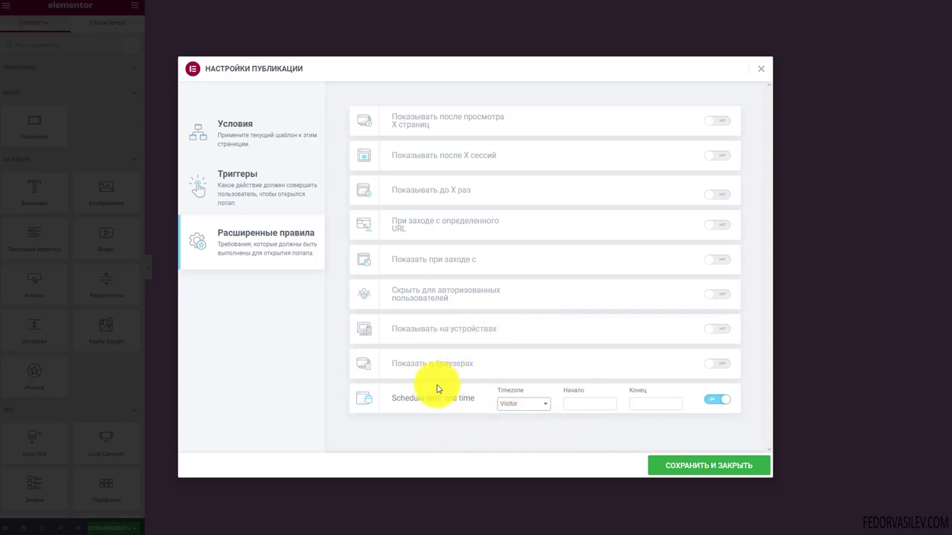
{"action": "left_click", "coordinate": [717, 399]}
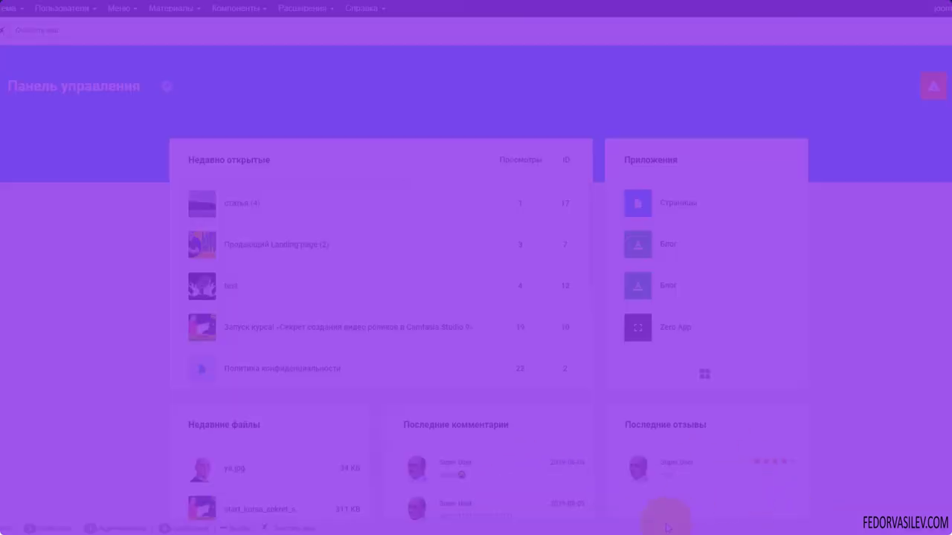
{"action": "left_click", "coordinate": [939, 88]}
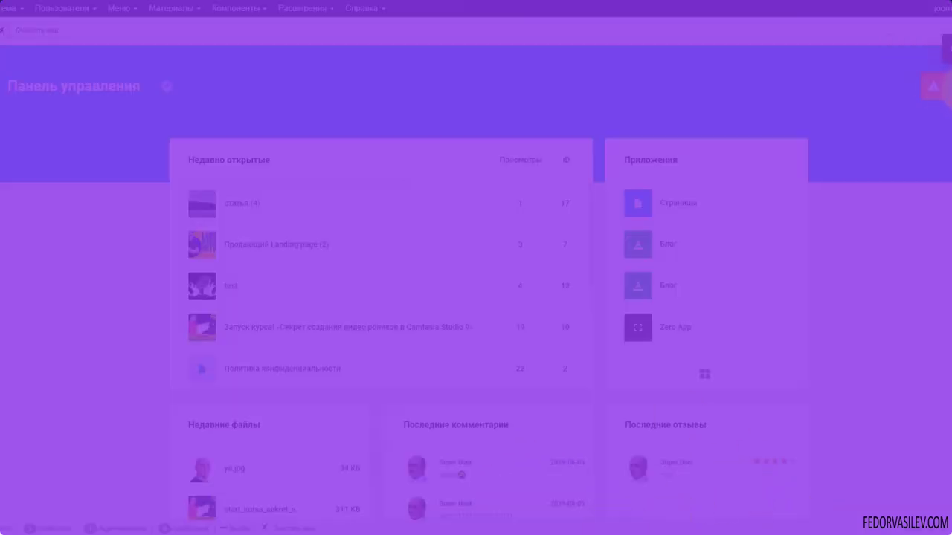
{"action": "left_click", "coordinate": [930, 88]}
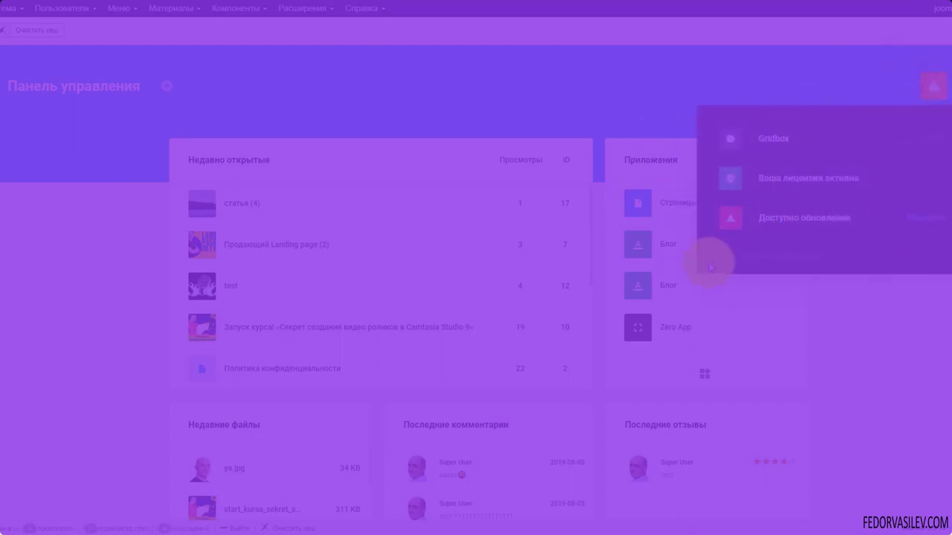
{"action": "left_click", "coordinate": [704, 373]}
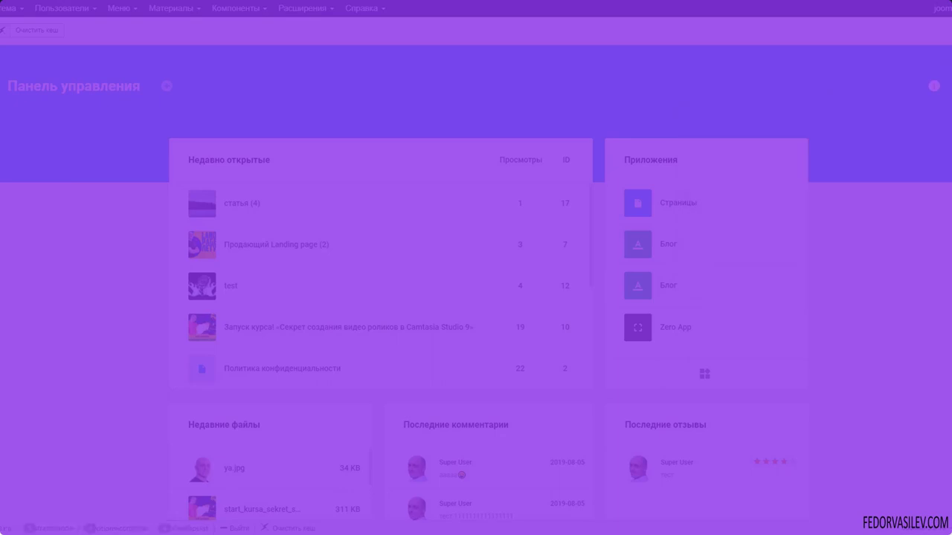
{"action": "left_click", "coordinate": [14, 178]}
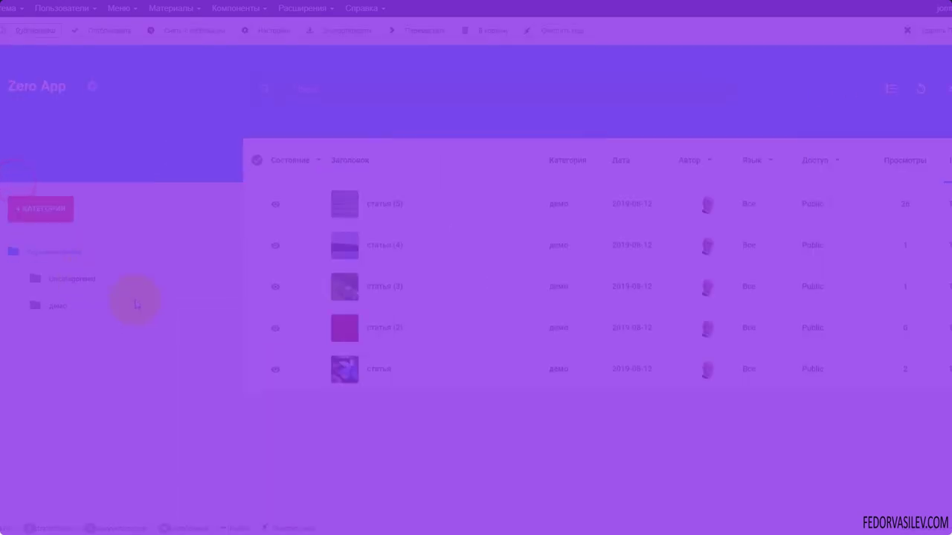
{"action": "left_click", "coordinate": [92, 87]}
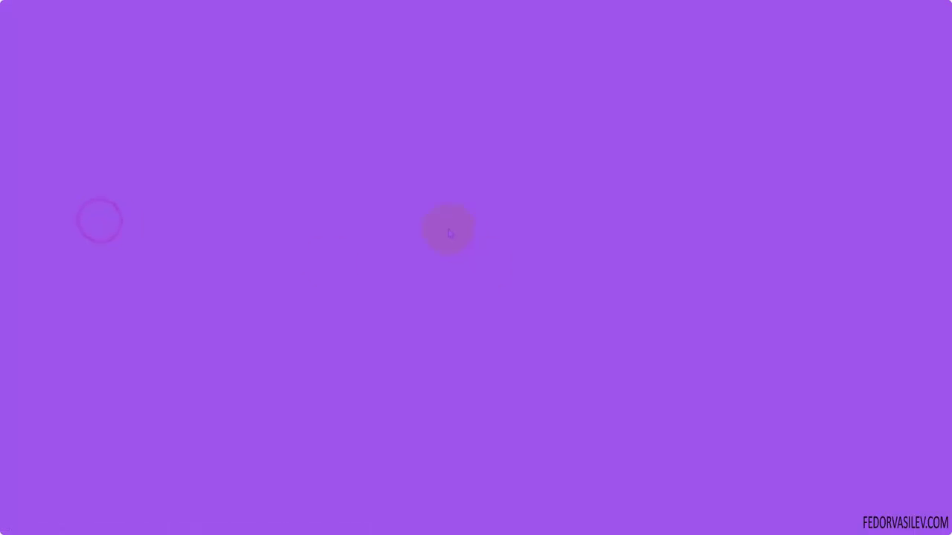